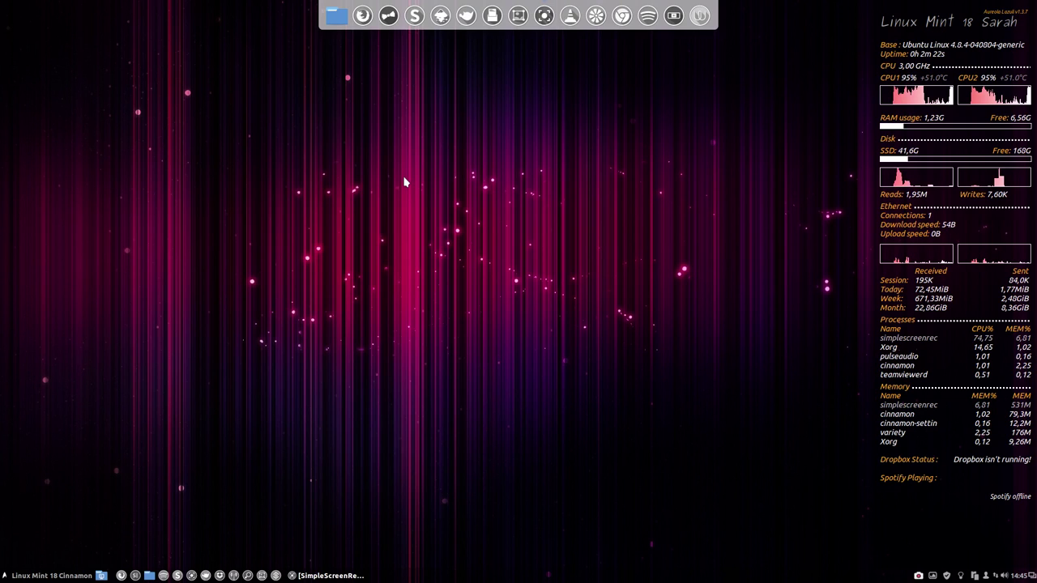
# - Open a terminal and run screenfetch to display the system information
pyautogui.hotkey('ctrl', 'alt', 't')
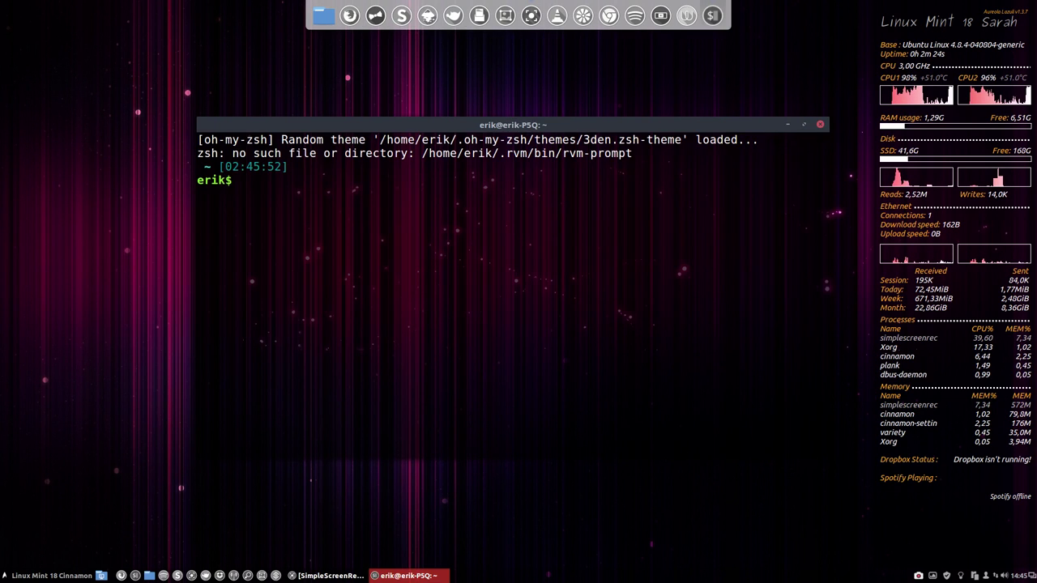
pyautogui.write('scre')
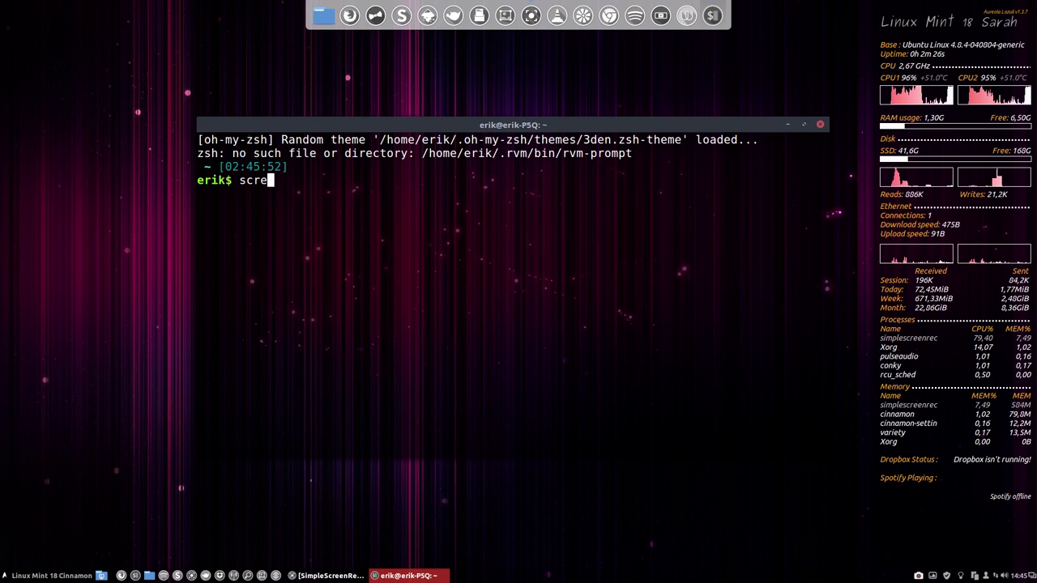
pyautogui.write('enfech')
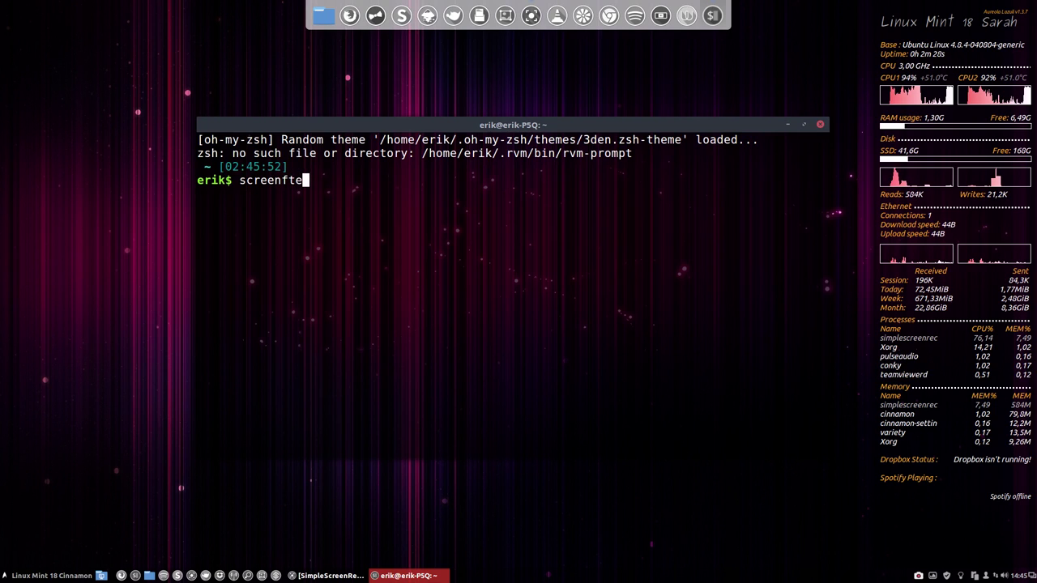
pyautogui.press('BackSpace')
pyautogui.write('tc')
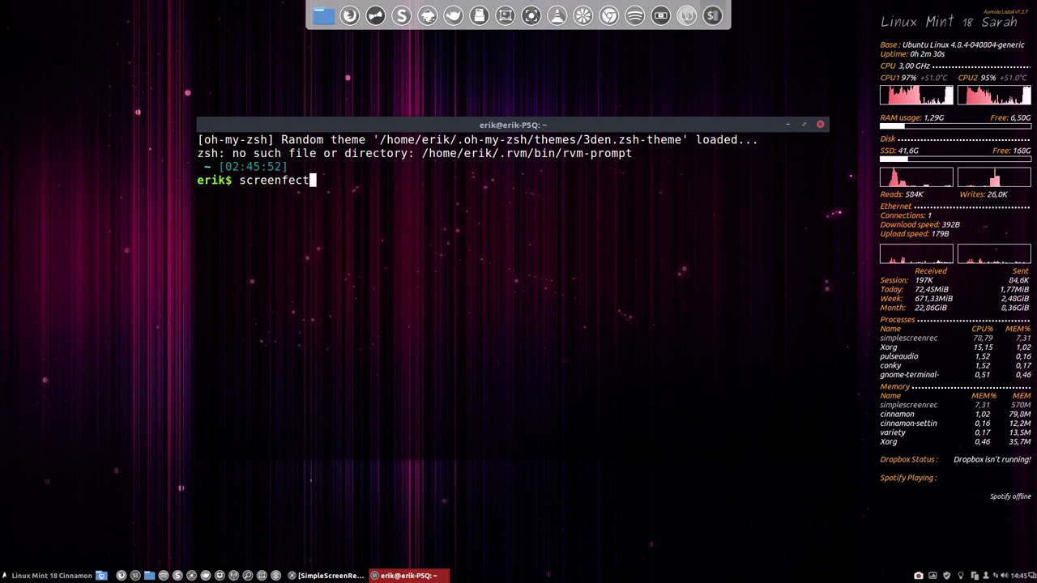
pyautogui.press('BackSpace')
pyautogui.press('BackSpace')
pyautogui.write('tch')
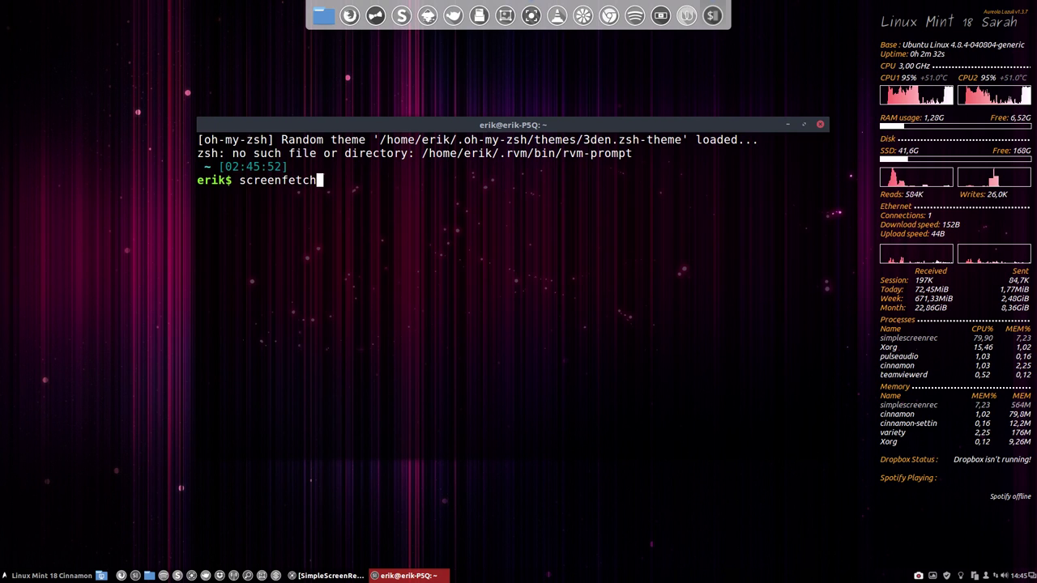
pyautogui.press('Return')
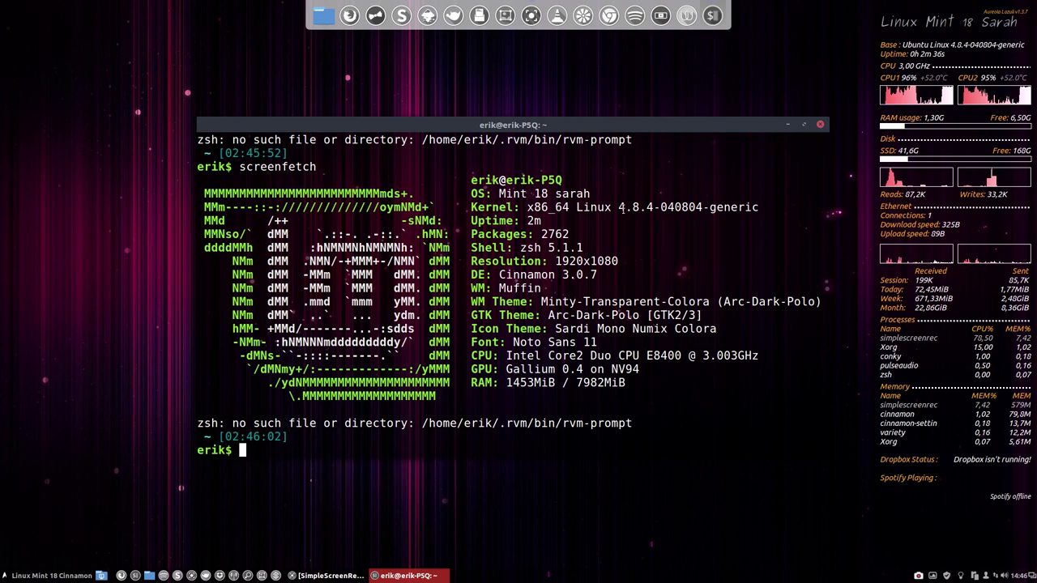
# - Highlight the kernel version and then the window manager theme name in the screenfetch output
pyautogui.moveTo(629, 207); pyautogui.dragTo(655, 207)
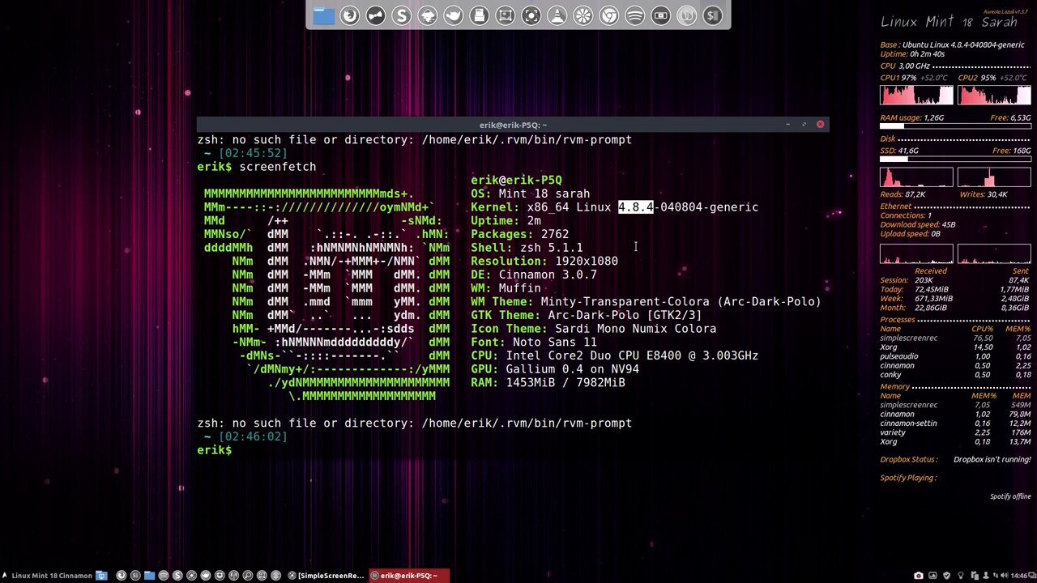
pyautogui.click(606, 275)
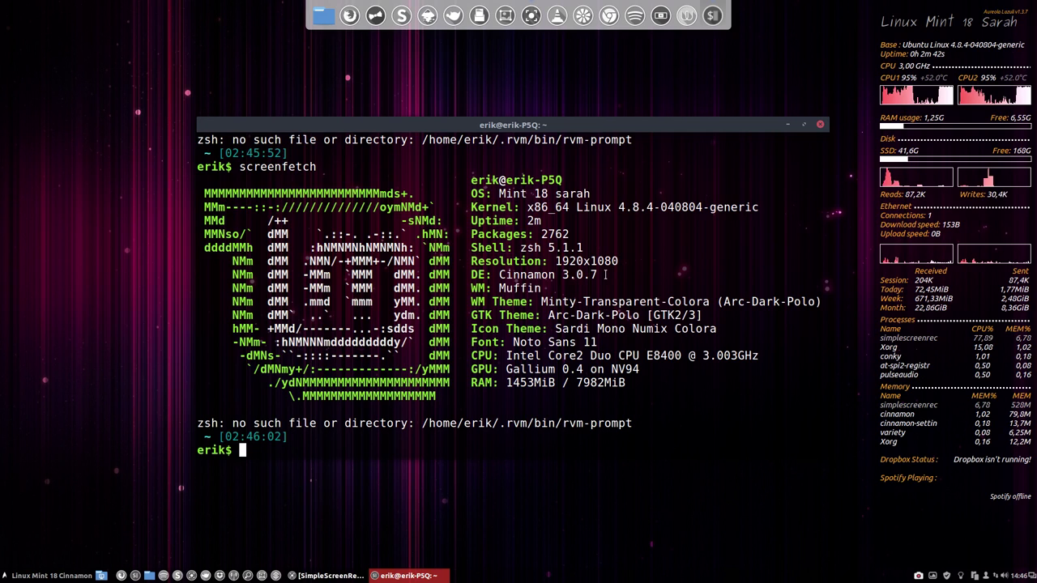
pyautogui.moveTo(541, 302); pyautogui.dragTo(705, 301)
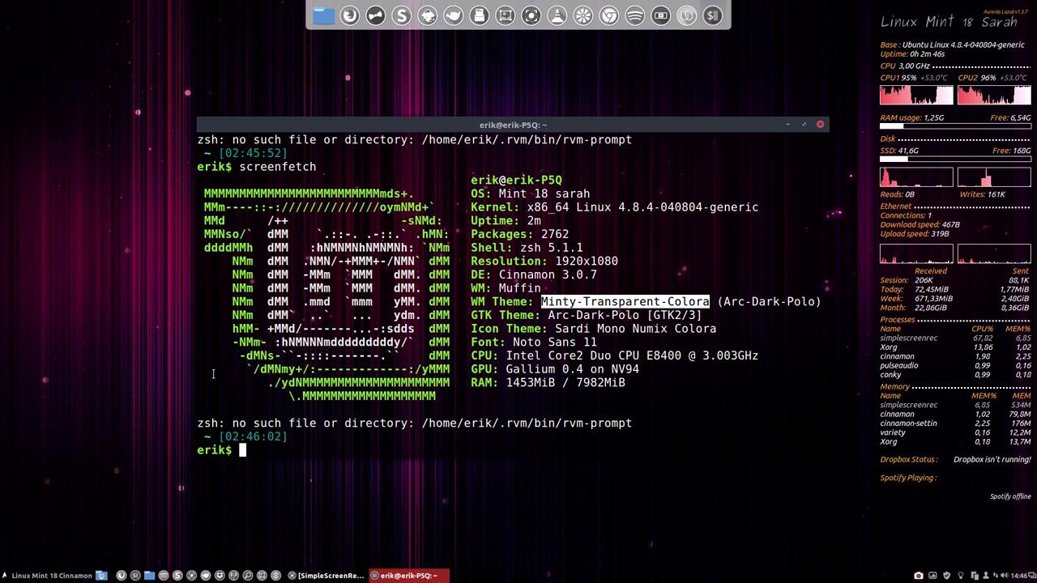
# - Look over the application menu's categories, close the terminal, and view the menu again against the bare desktop
pyautogui.click(49, 575)
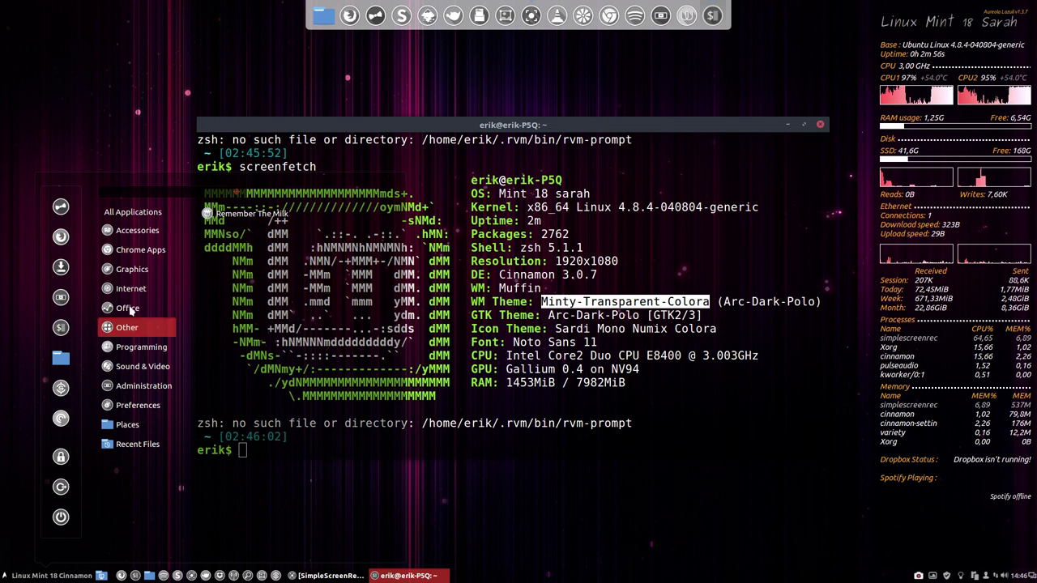
pyautogui.moveTo(132, 269)
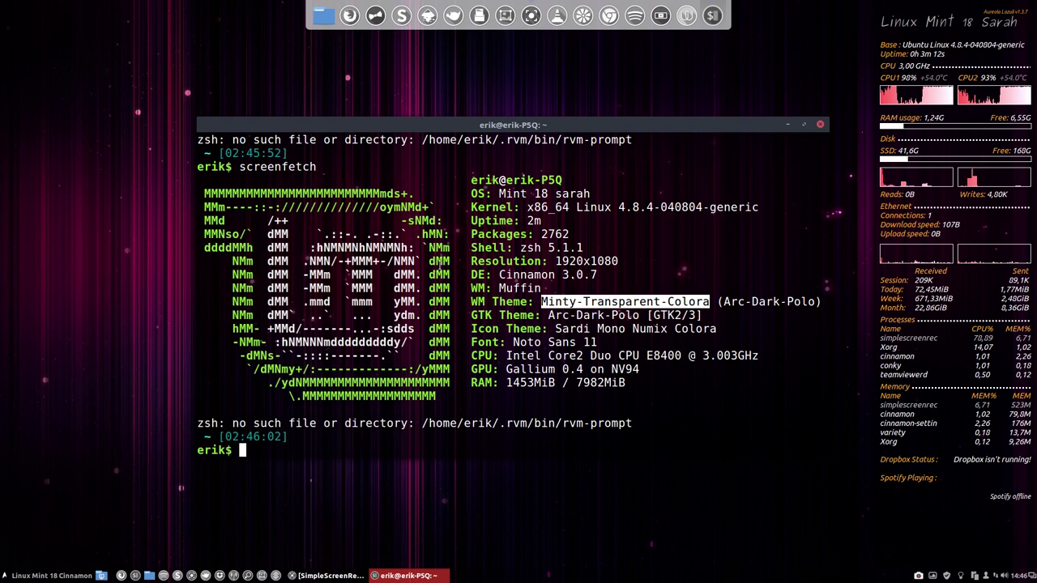
pyautogui.click(821, 126)
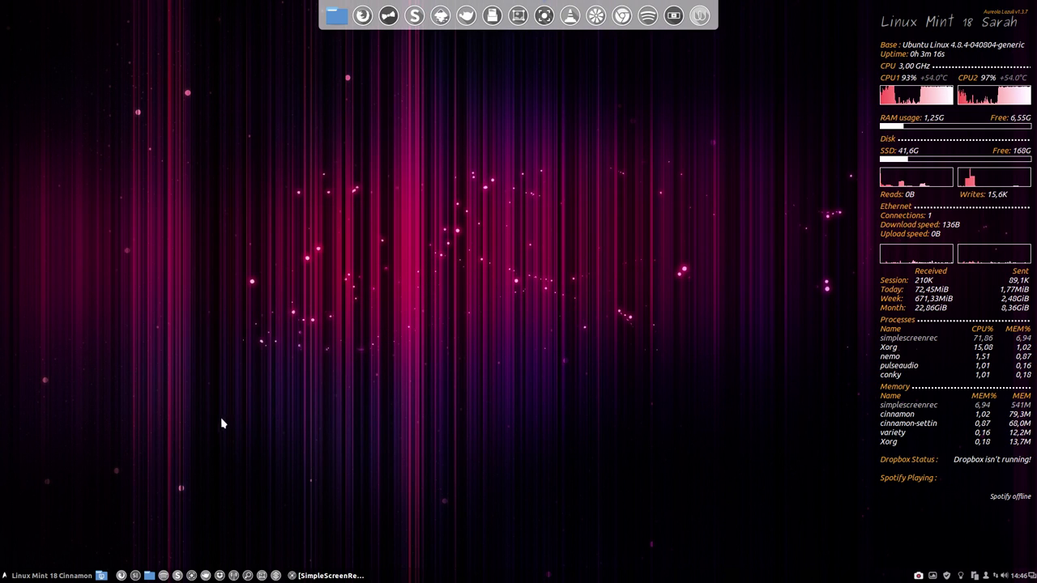
pyautogui.click(44, 576)
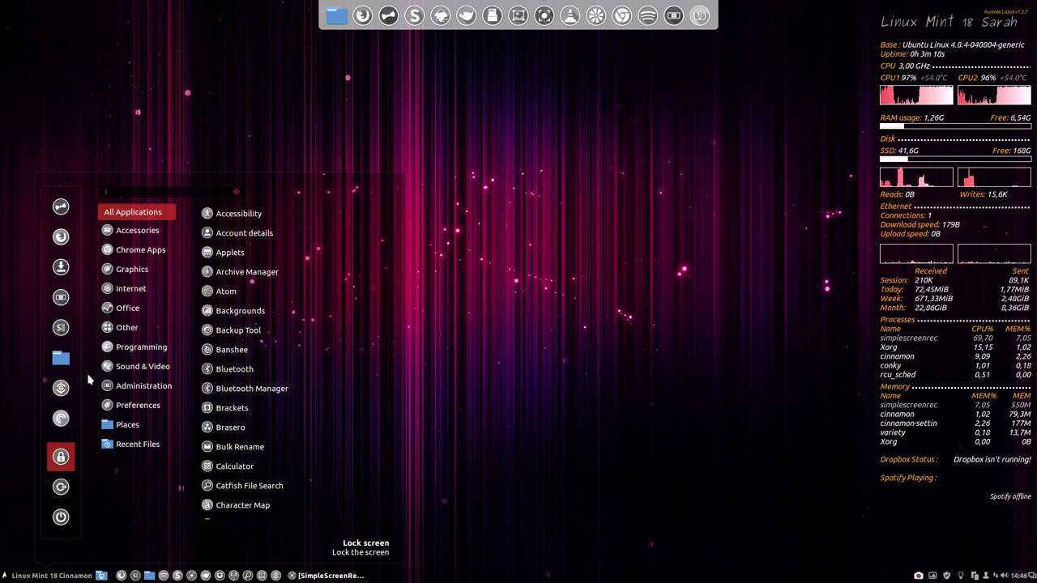
pyautogui.moveTo(134, 289)
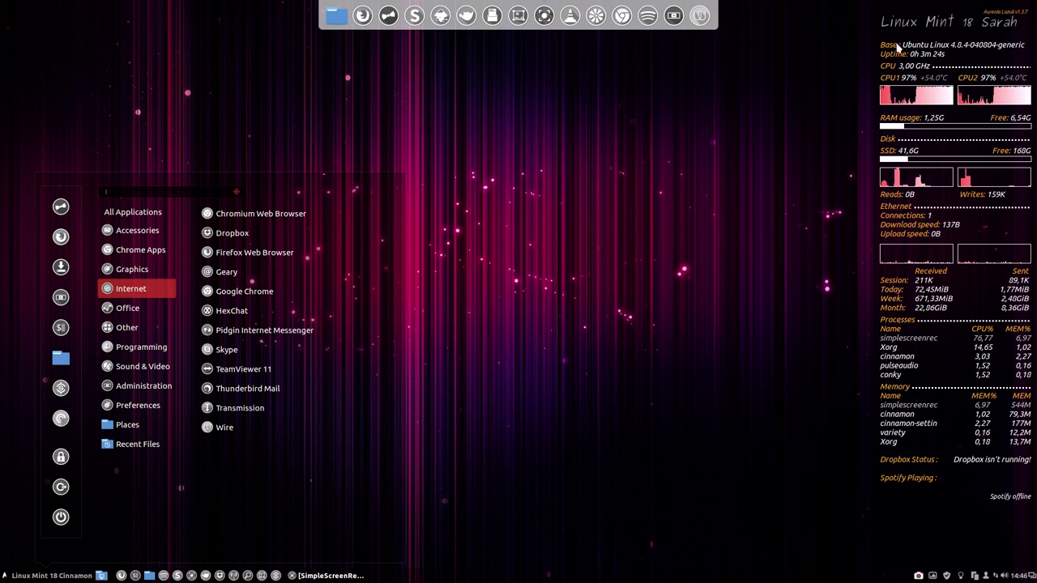
pyautogui.click(572, 316)
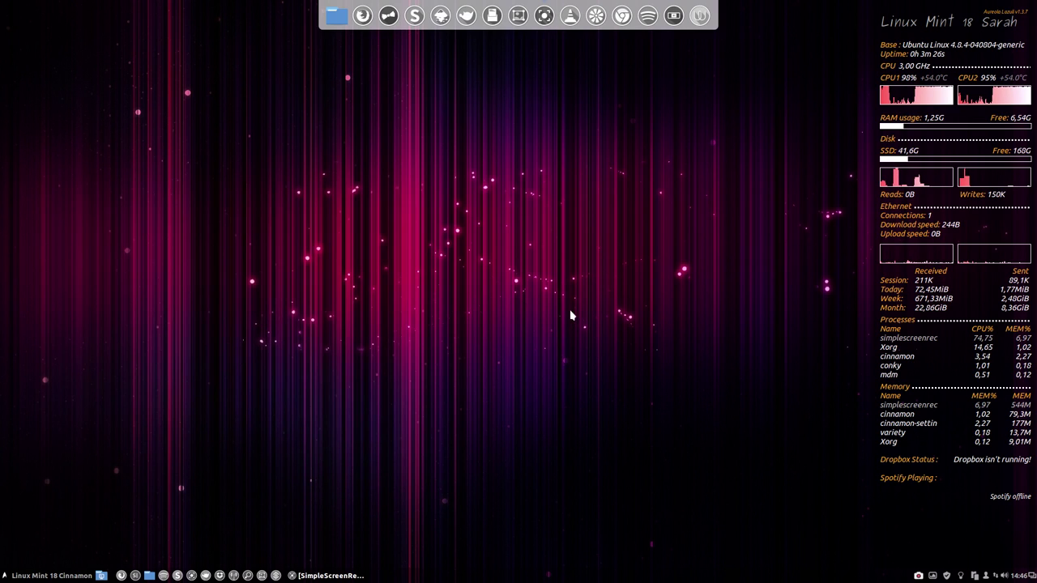
# - Open conky.conf from the bookmarked conky folder for editing
pyautogui.click(149, 575)
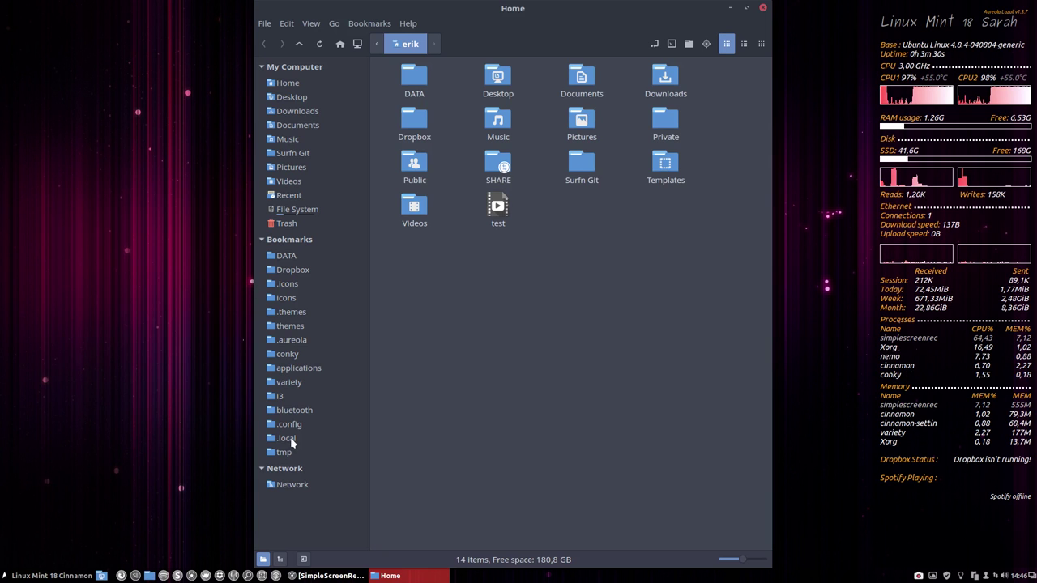
pyautogui.click(295, 359)
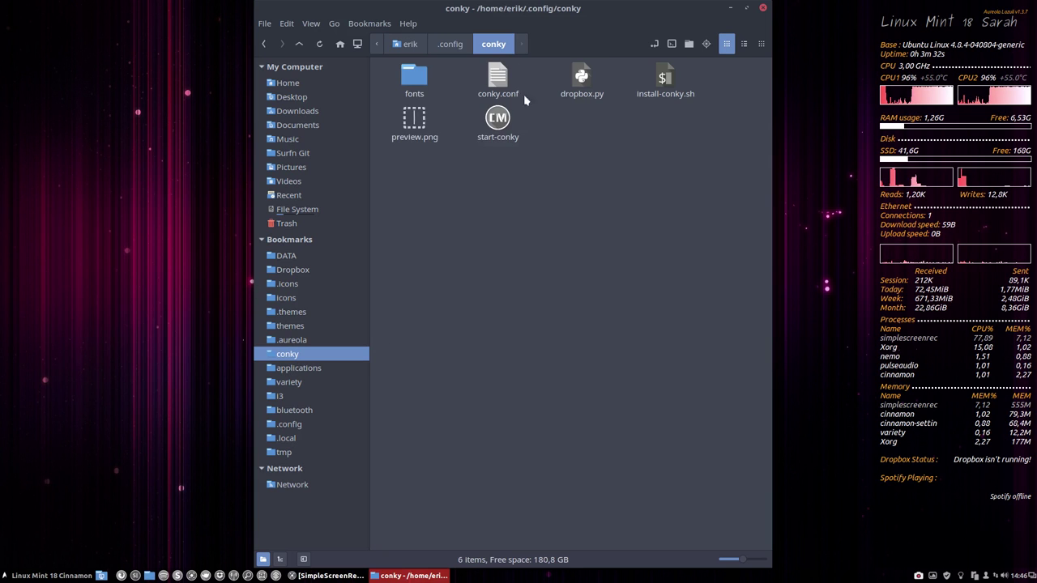
pyautogui.click(510, 88)
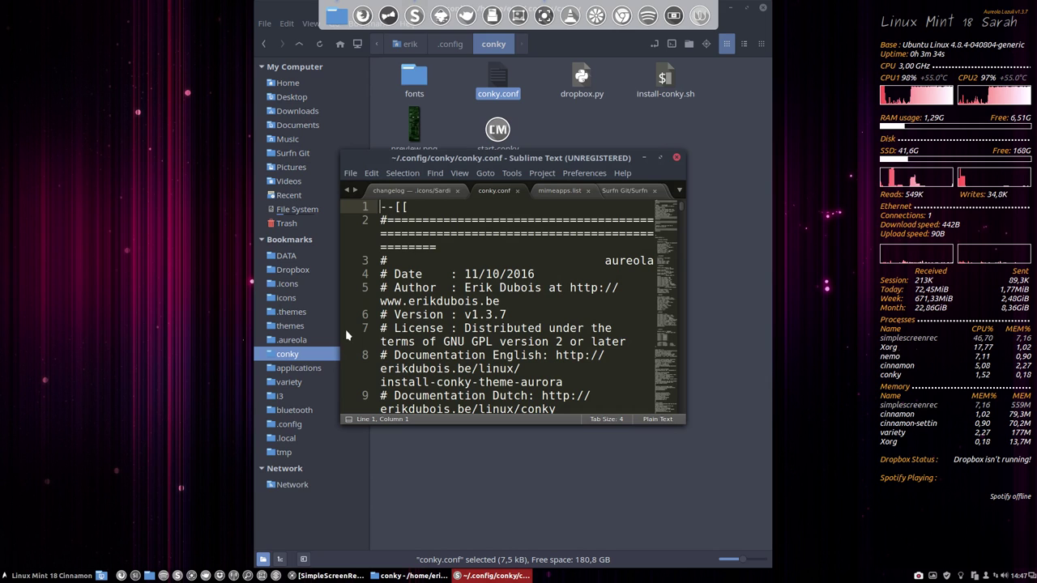
# - Launch Gpick and sample the wallpaper's magenta colour #A11E54 into the palette
pyautogui.click(71, 577)
pyautogui.write('gpick')
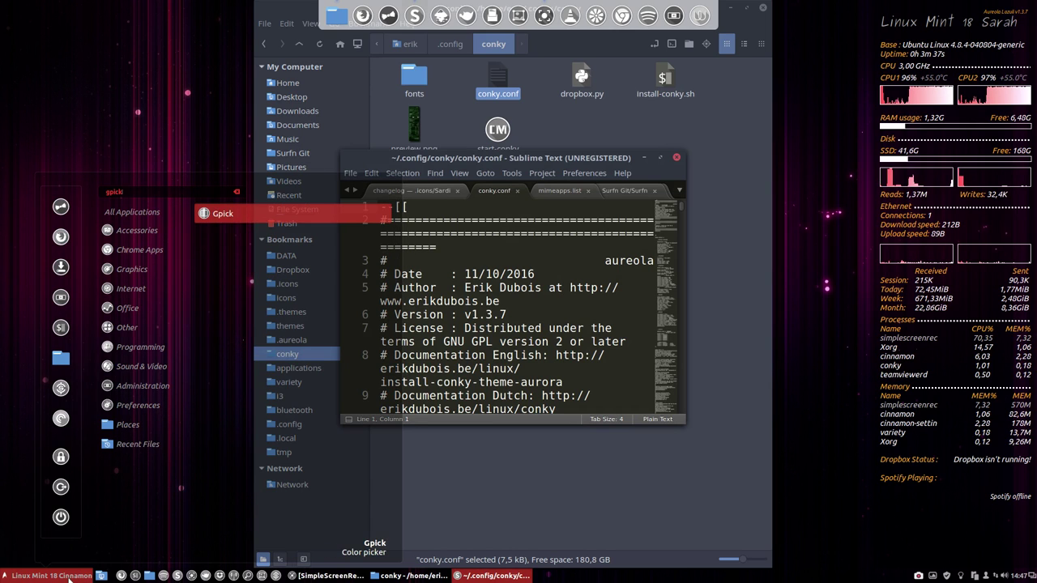
pyautogui.press('Return')
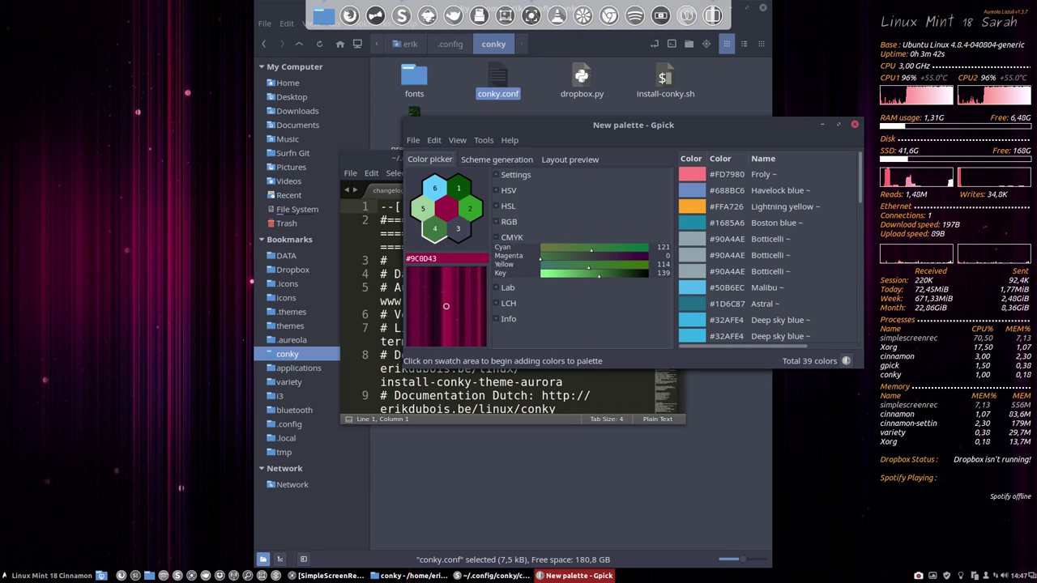
pyautogui.scroll(-5, 689, 324)
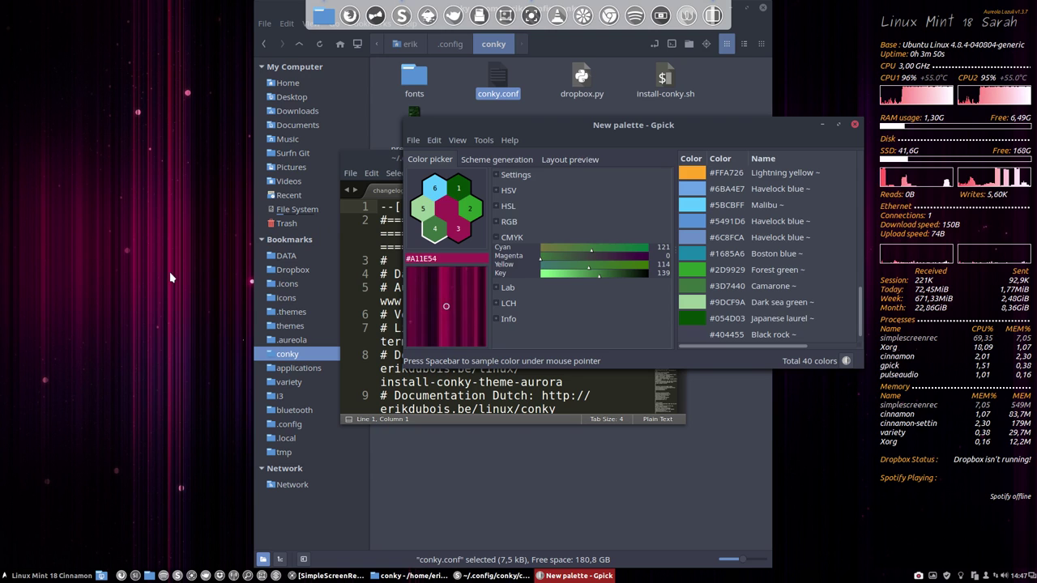
pyautogui.press('space')
# - Copy the hex code of the newly sampled Maroon palette entry and minimize Gpick
pyautogui.scroll(1, 815, 296)
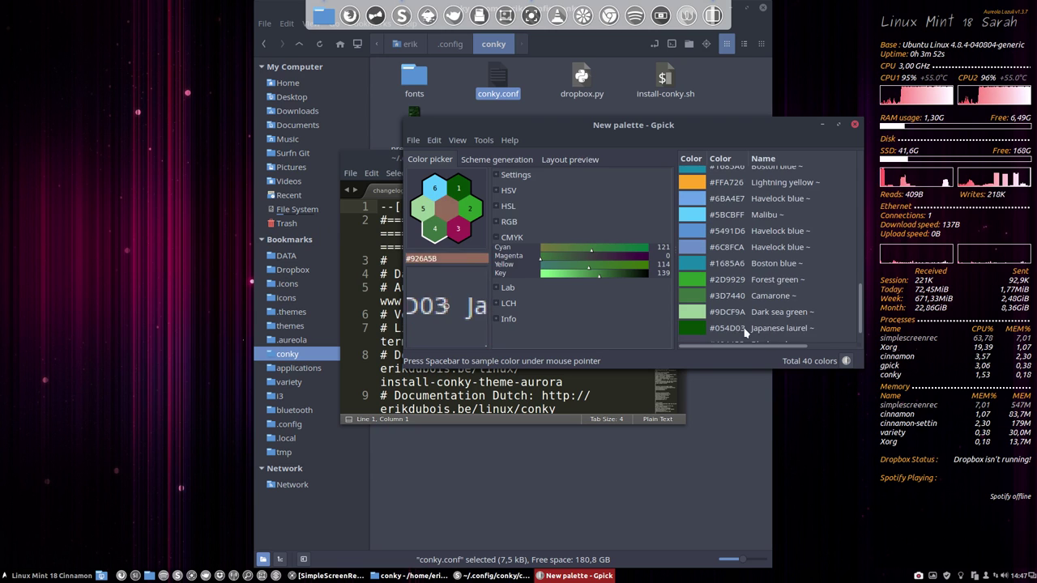
pyautogui.scroll(-1, 753, 336)
pyautogui.click(750, 337)
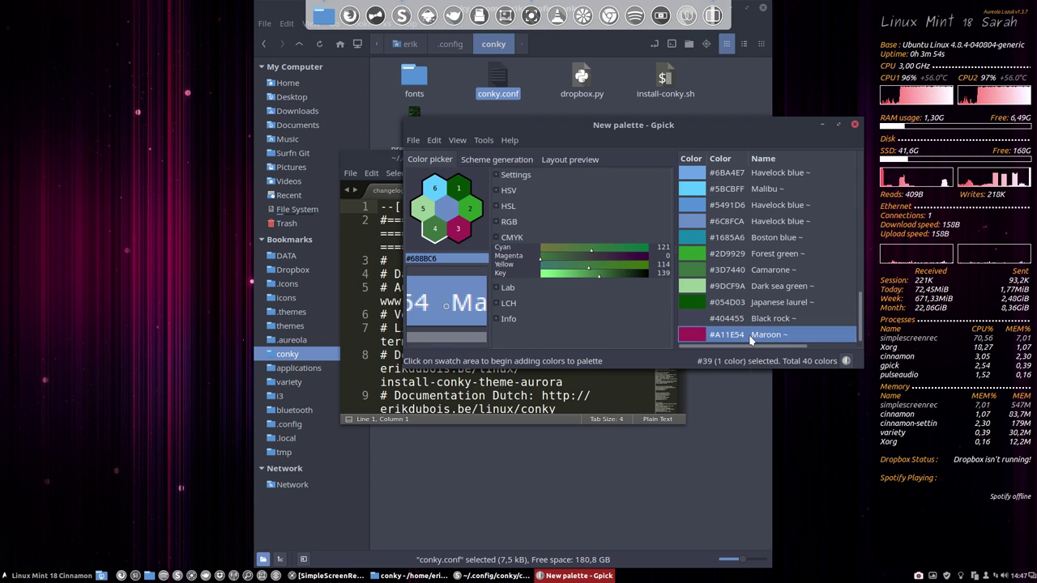
pyautogui.rightClick(750, 339)
pyautogui.moveTo(810, 345)
pyautogui.click(923, 345)
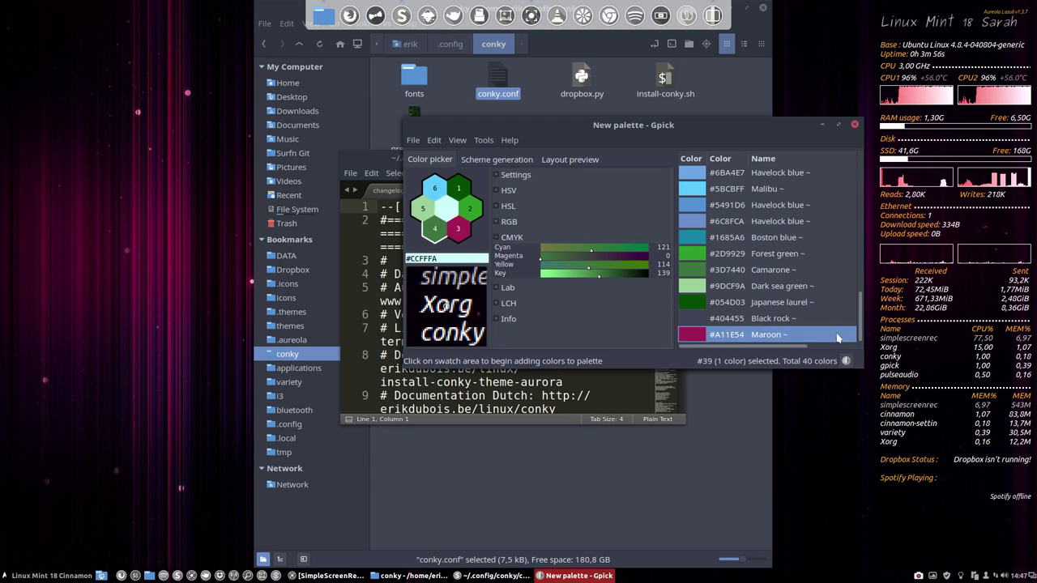
pyautogui.click(821, 126)
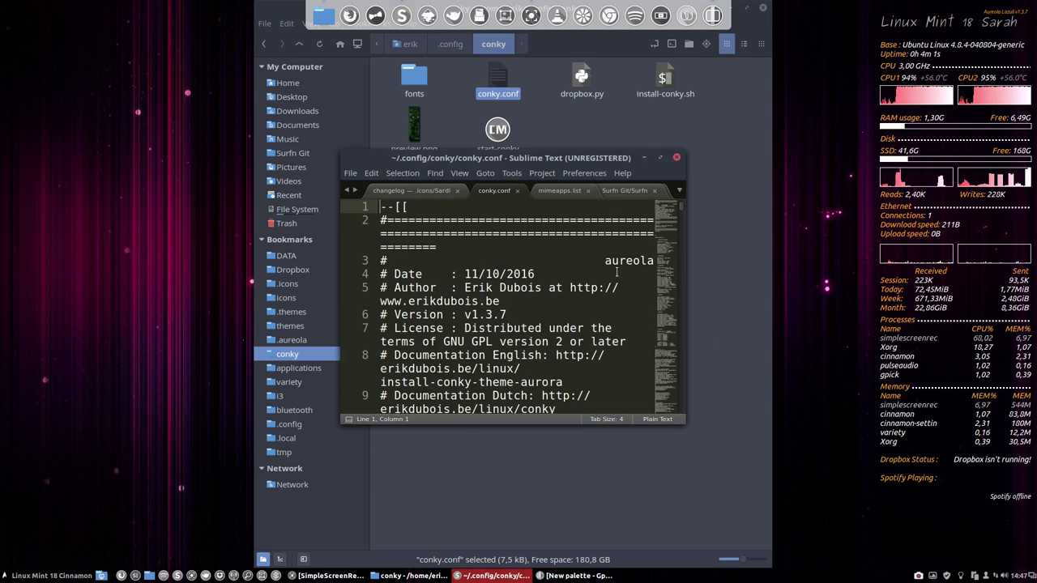
# - Set color1 in the Colours section of conky.conf to '#A11E54', save the file and close the editor
pyautogui.click(660, 158)
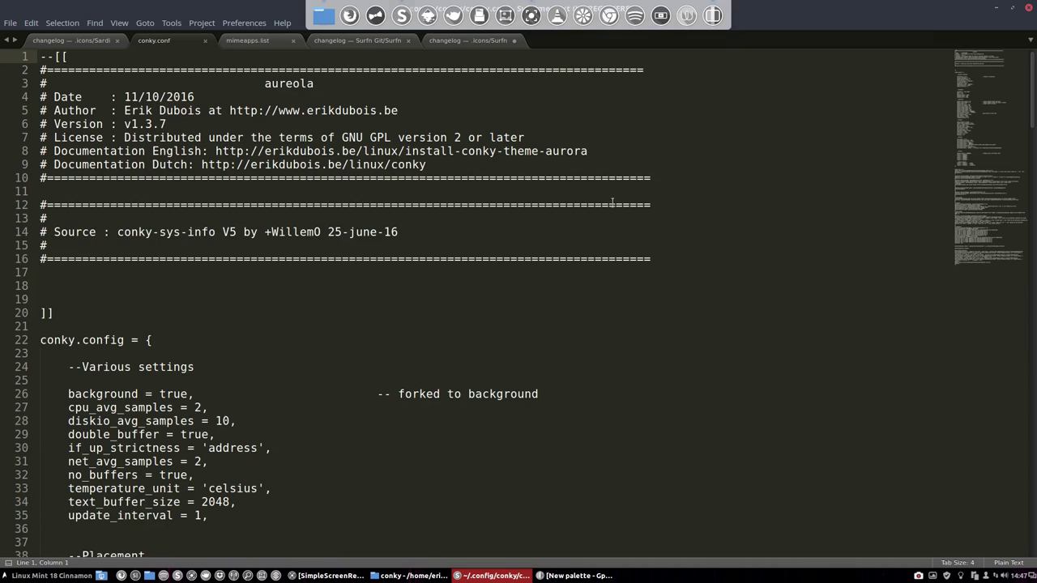
pyautogui.scroll(-20, 231, 398)
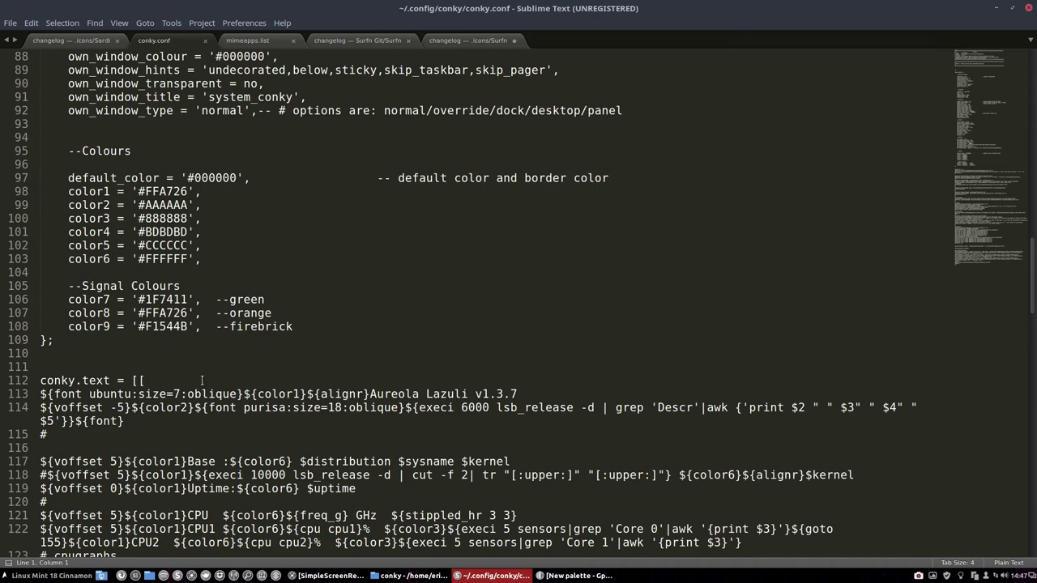
pyautogui.doubleClick(148, 191)
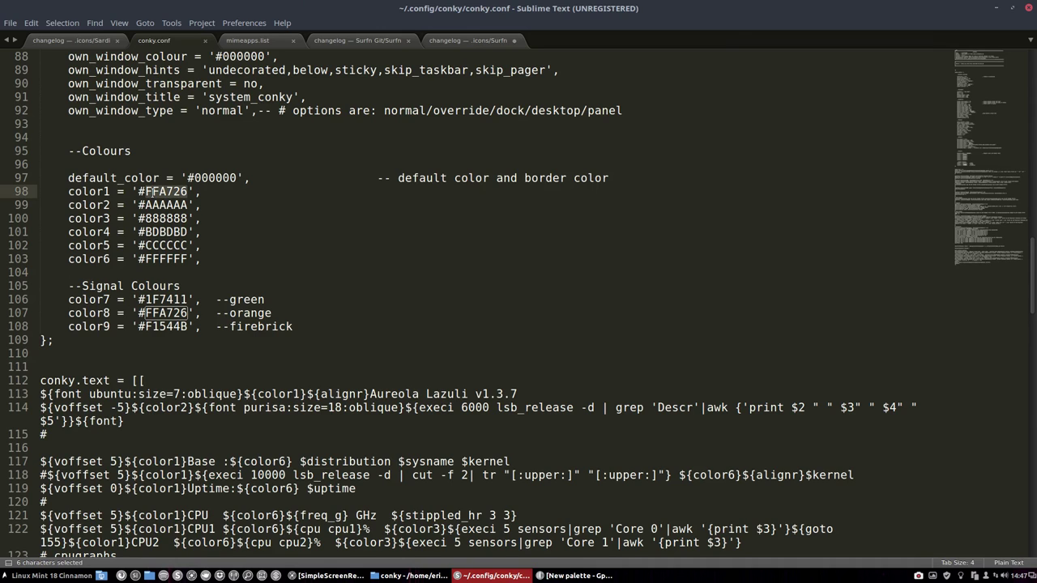
pyautogui.write('#A11E54')
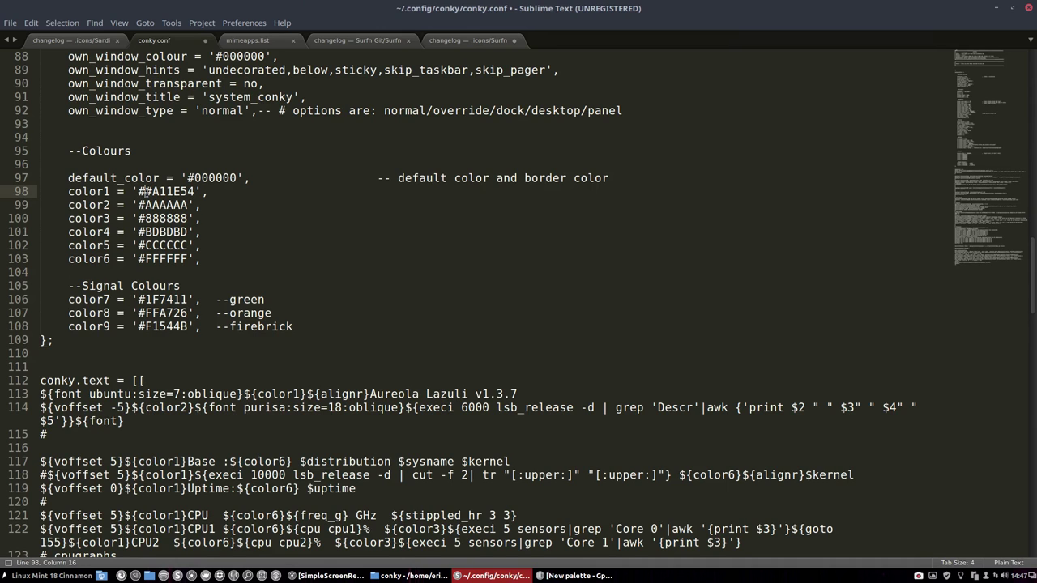
pyautogui.press('BackSpace')
pyautogui.hotkey('ctrl', 's')
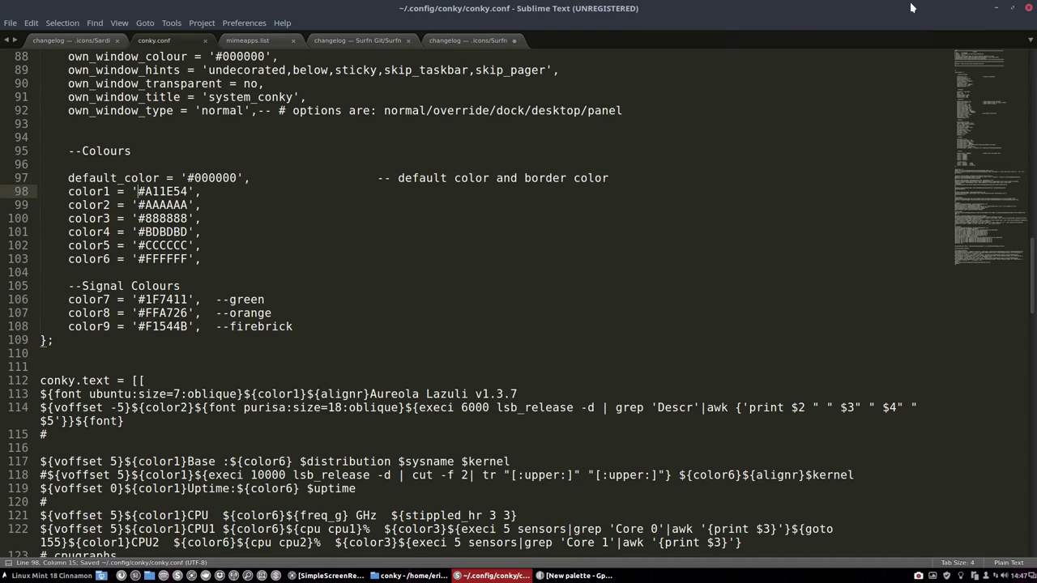
pyautogui.click(1027, 8)
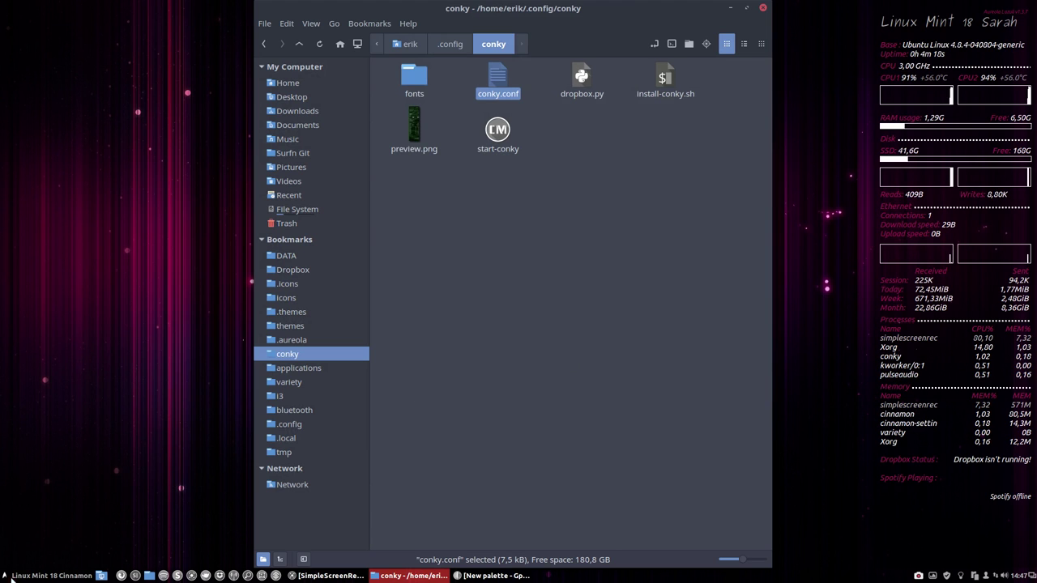
# - Go to the bookmarked .themes folder and select the Minty-Transparent-Colora theme folder
pyautogui.press('super')
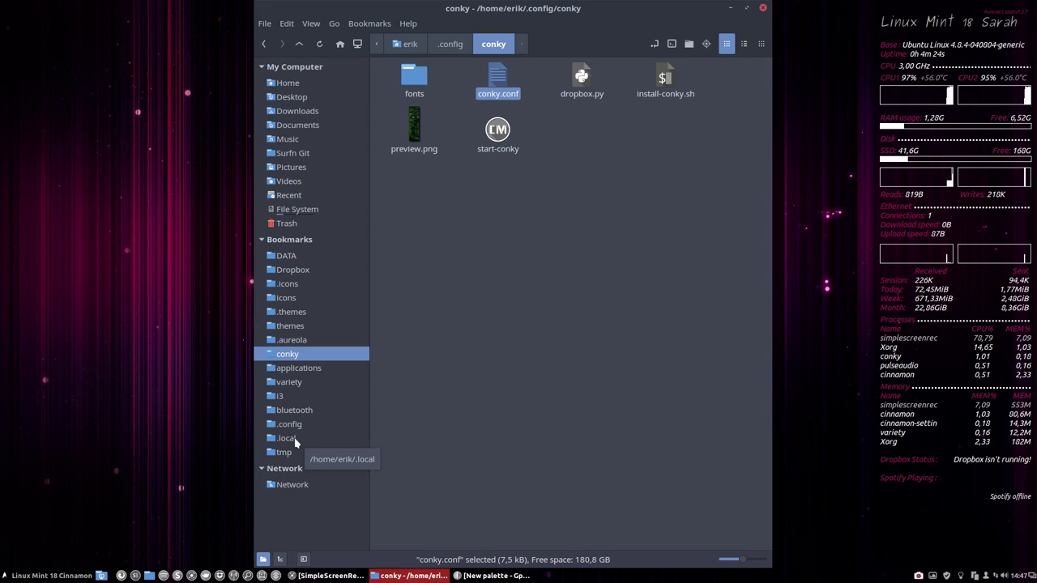
pyautogui.click(291, 313)
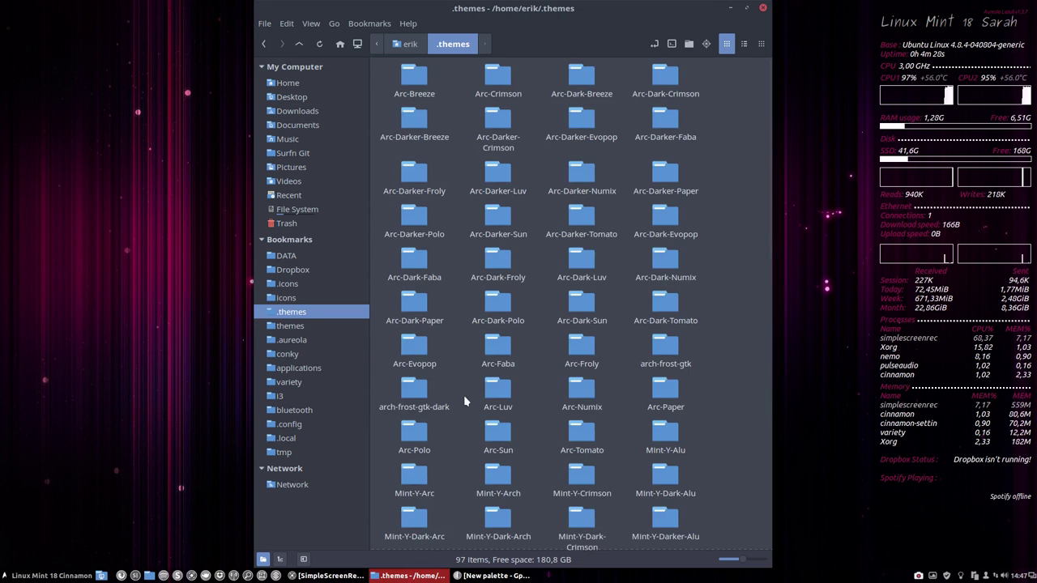
pyautogui.scroll(-15, 466, 401)
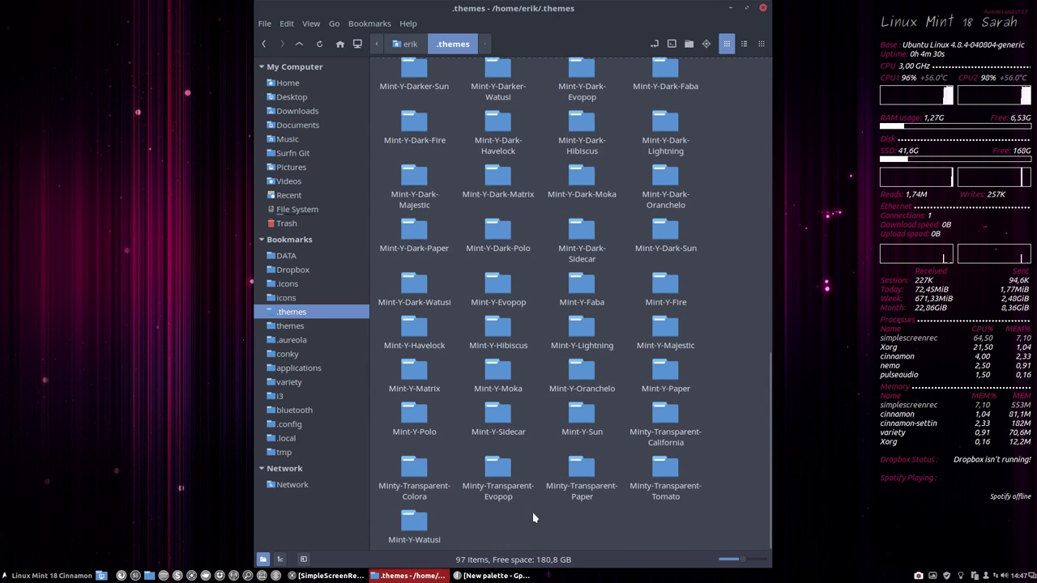
pyautogui.click(405, 469)
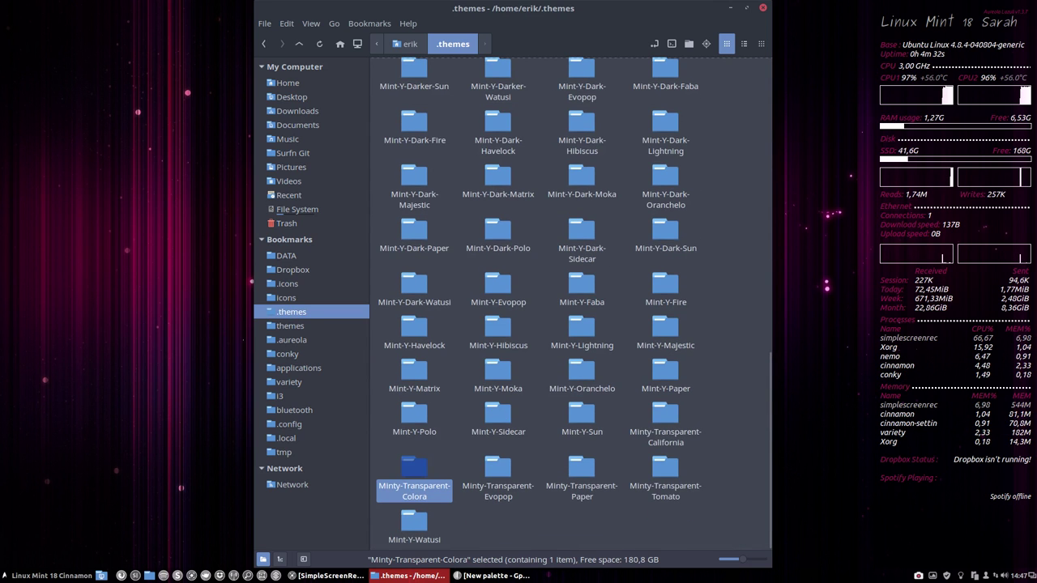
# - Duplicate the Minty-Transparent-Colora theme folder and rename the copy Minty-Transparent-Maroon
pyautogui.hotkey('ctrl', 'c')
pyautogui.hotkey('ctrl', 'v')
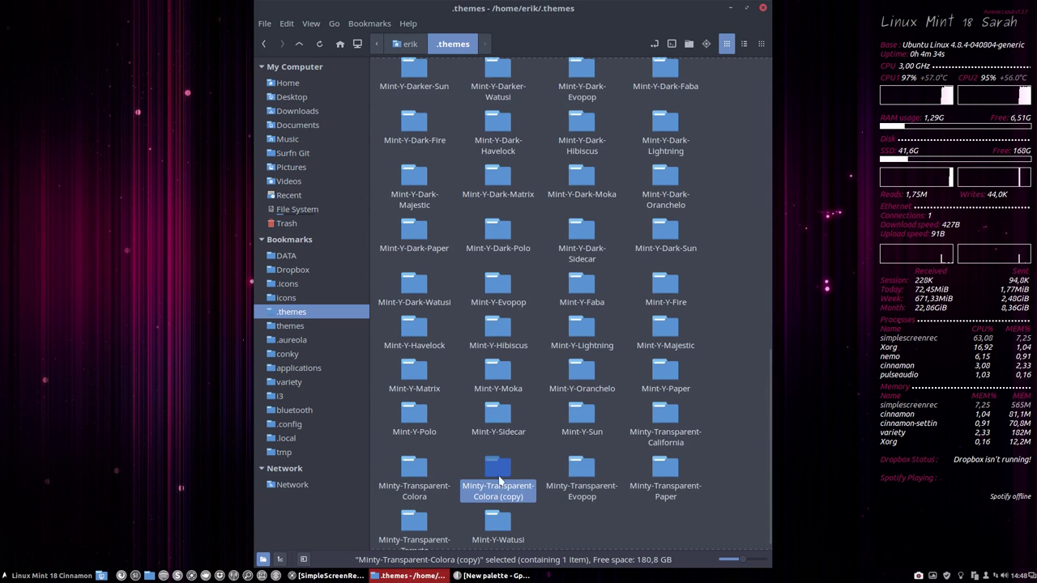
pyautogui.press('F2')
pyautogui.press('End')
pyautogui.press('BackSpace')
pyautogui.press('BackSpace')
pyautogui.press('BackSpace')
pyautogui.press('BackSpace')
pyautogui.press('BackSpace')
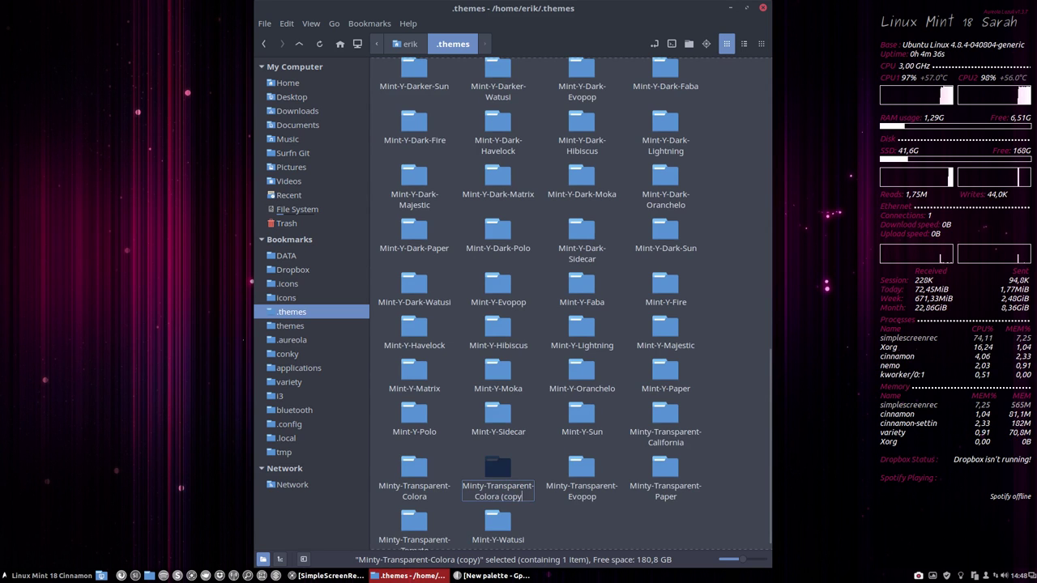
pyautogui.press('BackSpace')
pyautogui.press('BackSpace')
pyautogui.press('BackSpace')
pyautogui.press('BackSpace')
pyautogui.press('BackSpace')
pyautogui.press('BackSpace')
pyautogui.press('BackSpace')
pyautogui.press('BackSpace')
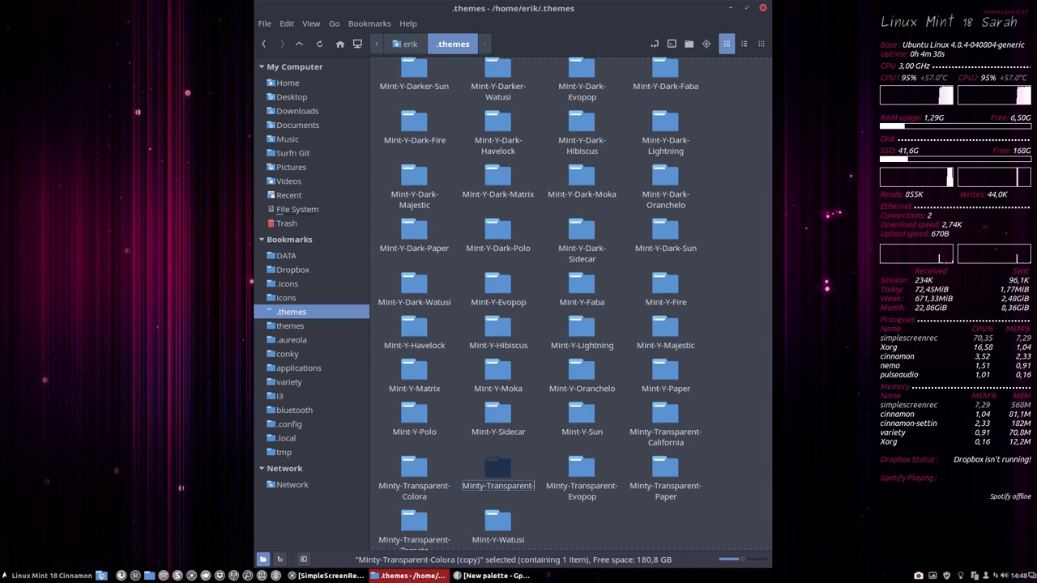
pyautogui.write('Mar')
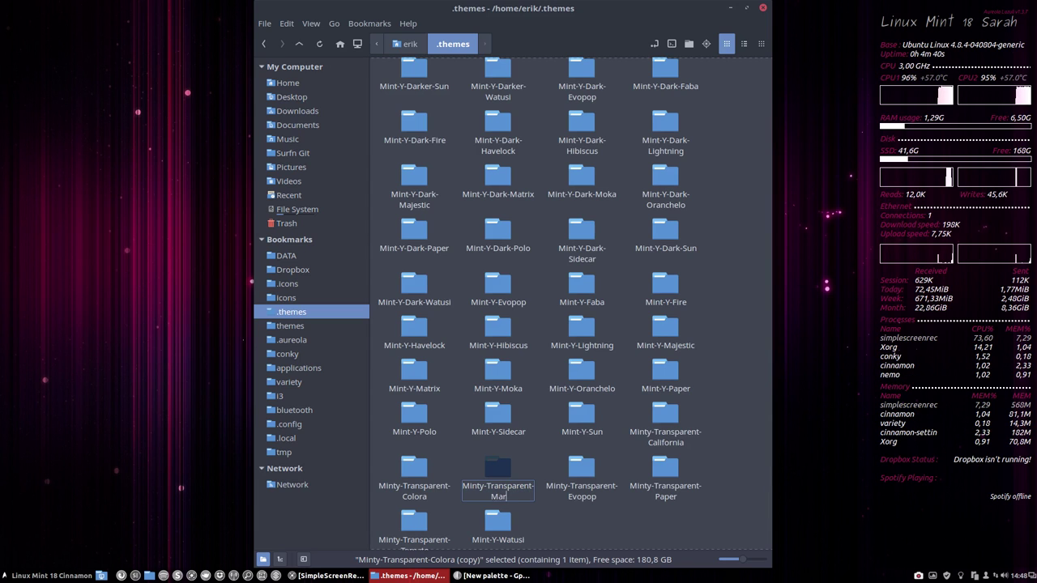
pyautogui.write('oon')
pyautogui.press('Return')
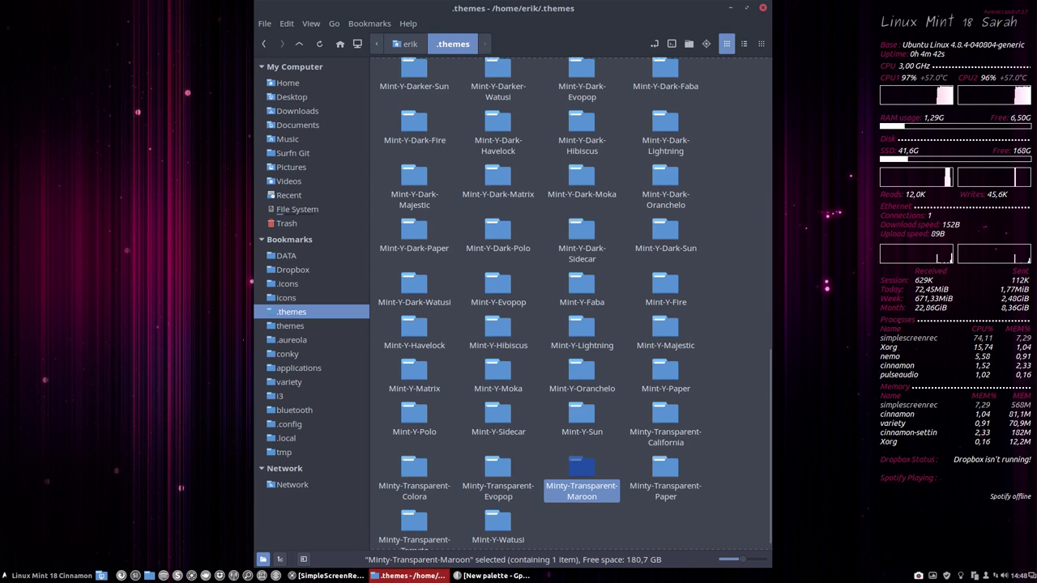
# - Open simply-change-colours.sh from the cinnamon subfolder of Minty-Transparent-Maroon for editing in Visual Studio Code
pyautogui.click(496, 576)
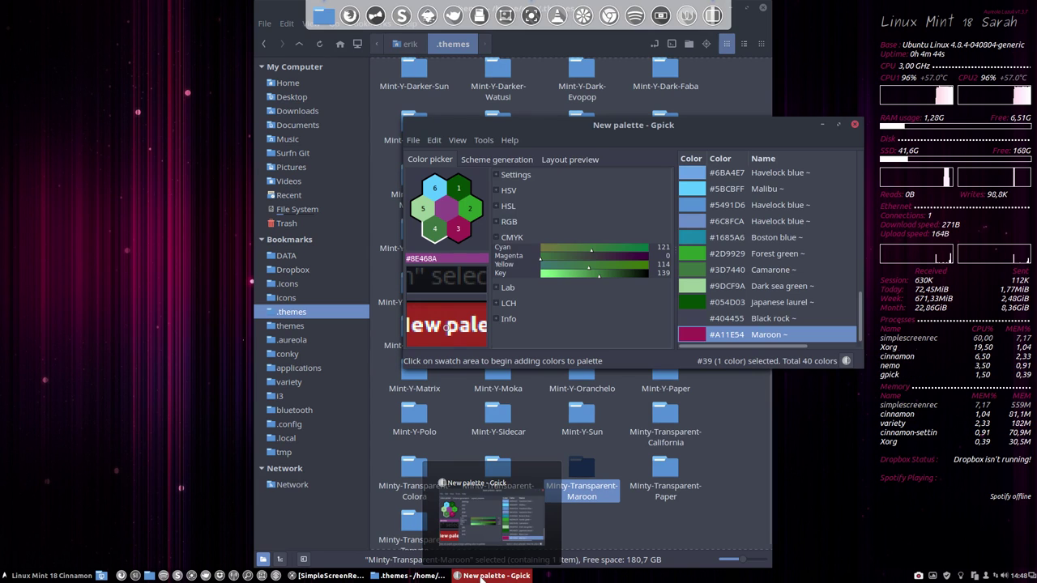
pyautogui.click(495, 576)
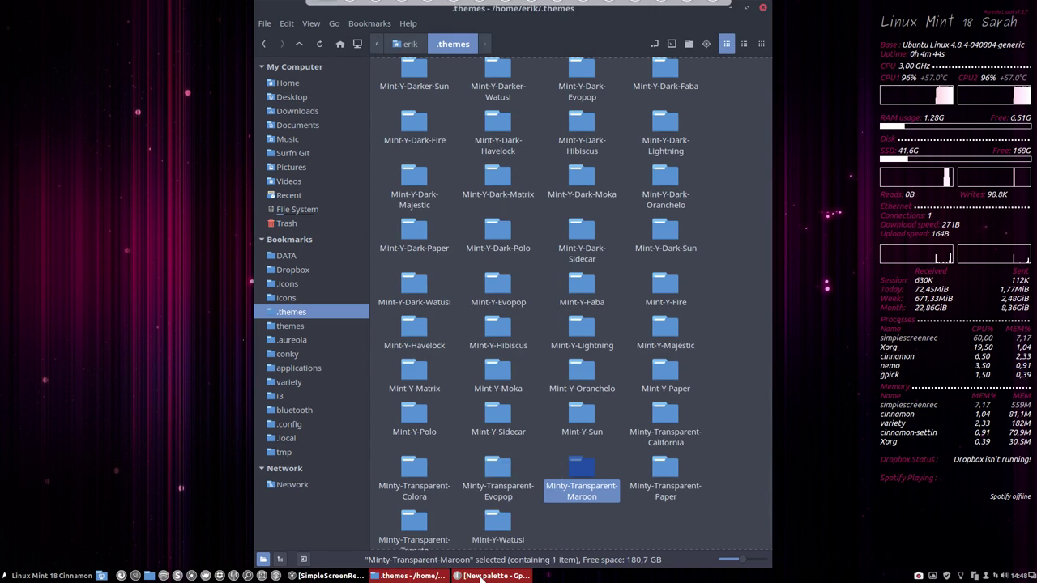
pyautogui.doubleClick(580, 478)
pyautogui.doubleClick(428, 85)
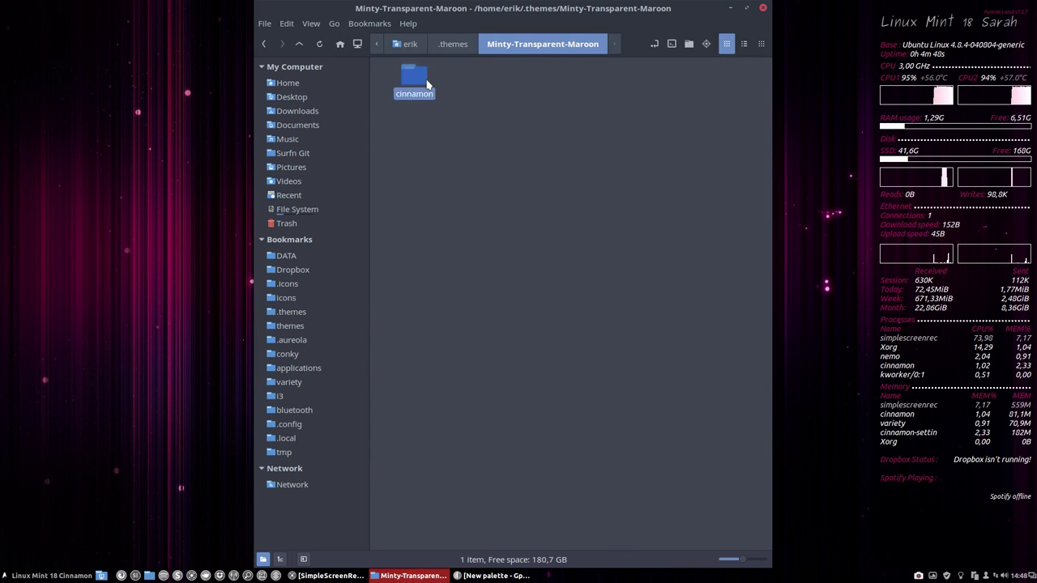
pyautogui.click(657, 206)
pyautogui.doubleClick(657, 206)
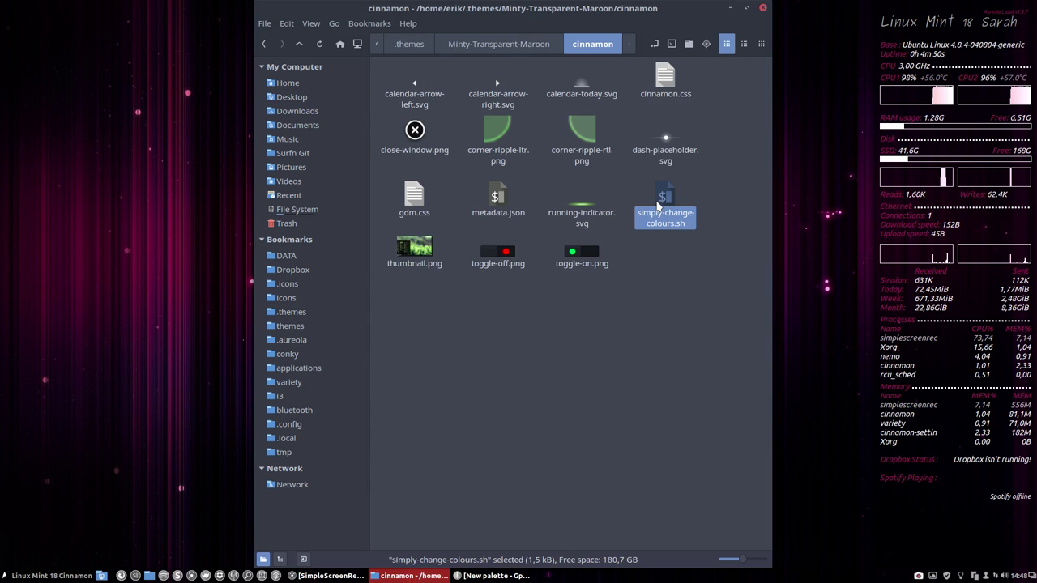
pyautogui.click(473, 339)
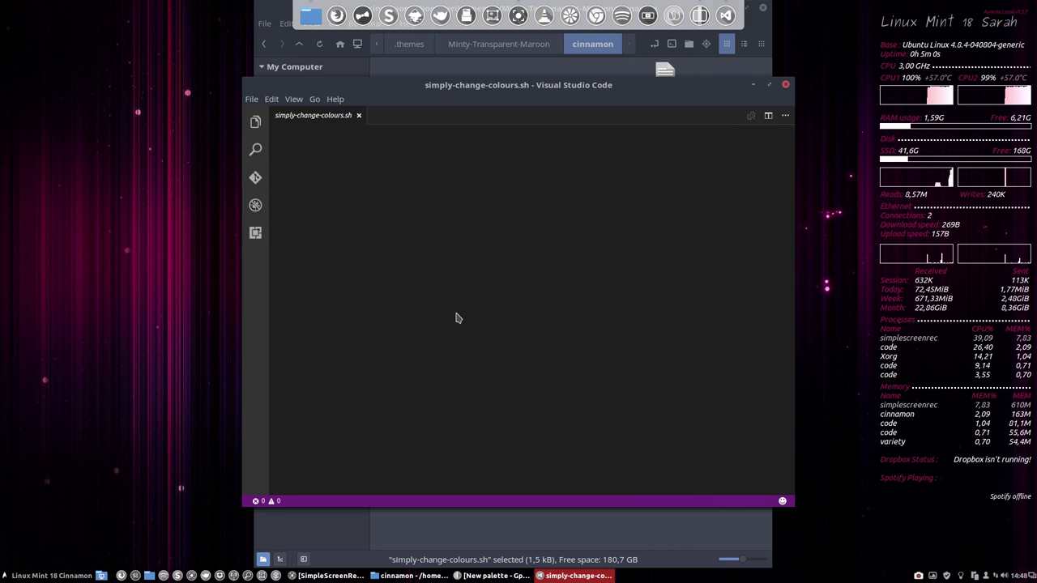
pyautogui.scroll(-3, 454, 324)
pyautogui.scroll(-1, 446, 335)
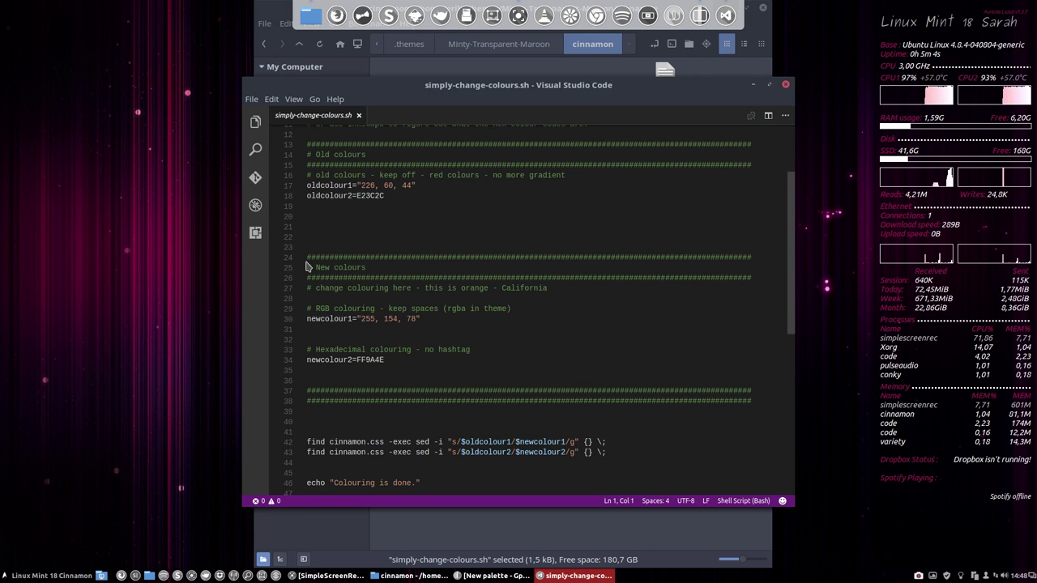
pyautogui.doubleClick(371, 360)
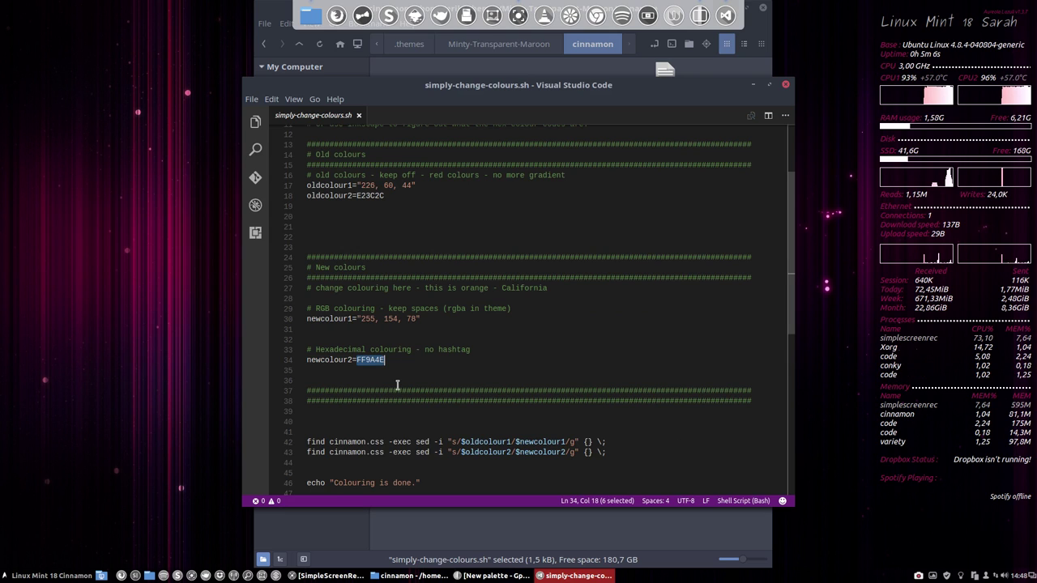
pyautogui.hotkey('ctrl', 'v')
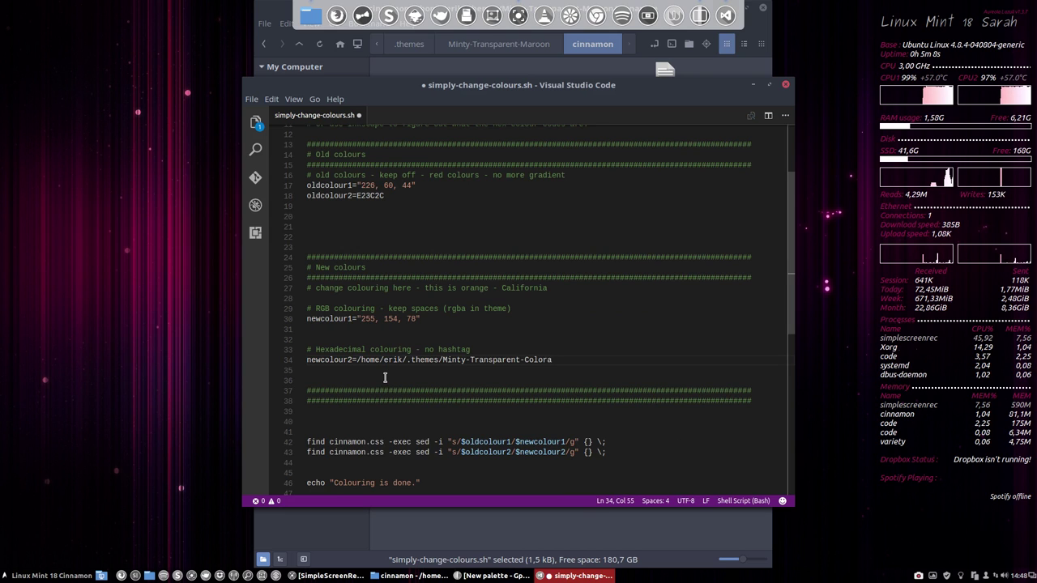
pyautogui.hotkey('ctrl', 'z')
# - Switch to Gpick, copy the hex code of the Maroon palette entry and return to the script in Visual Studio Code
pyautogui.click(494, 575)
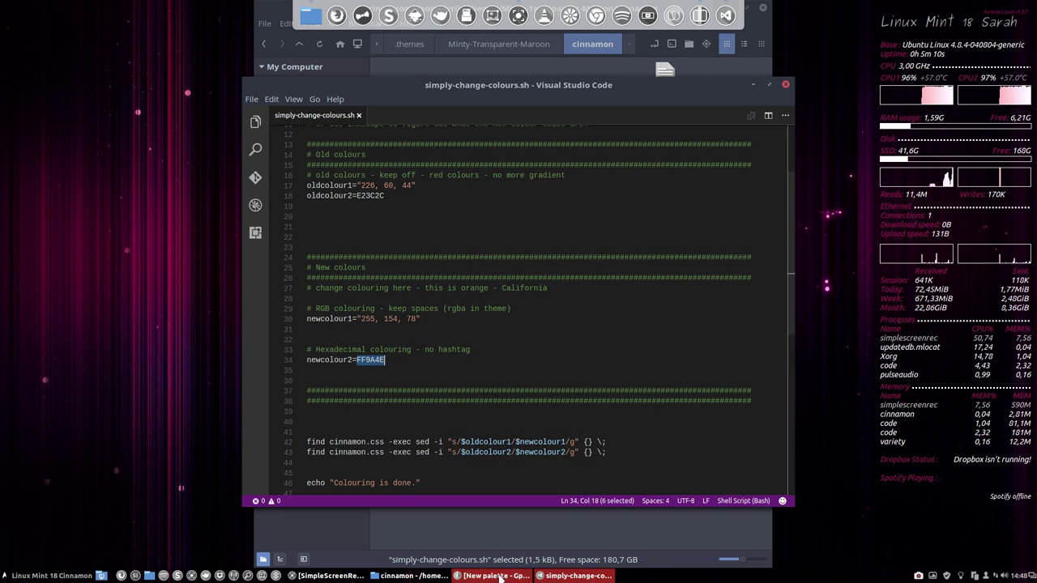
pyautogui.rightClick(757, 339)
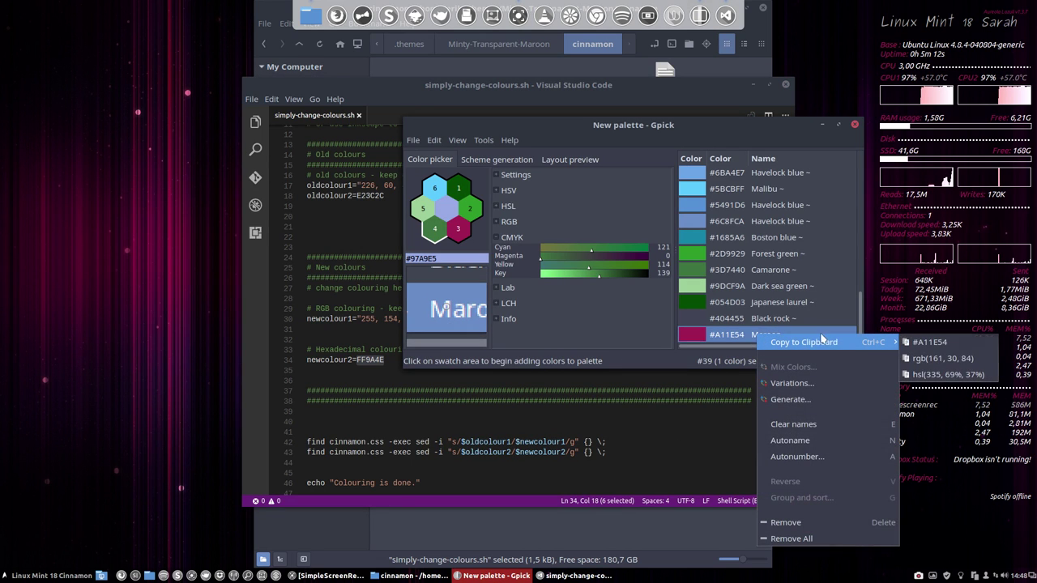
pyautogui.click(801, 335)
pyautogui.hotkey('alt', 'Tab')
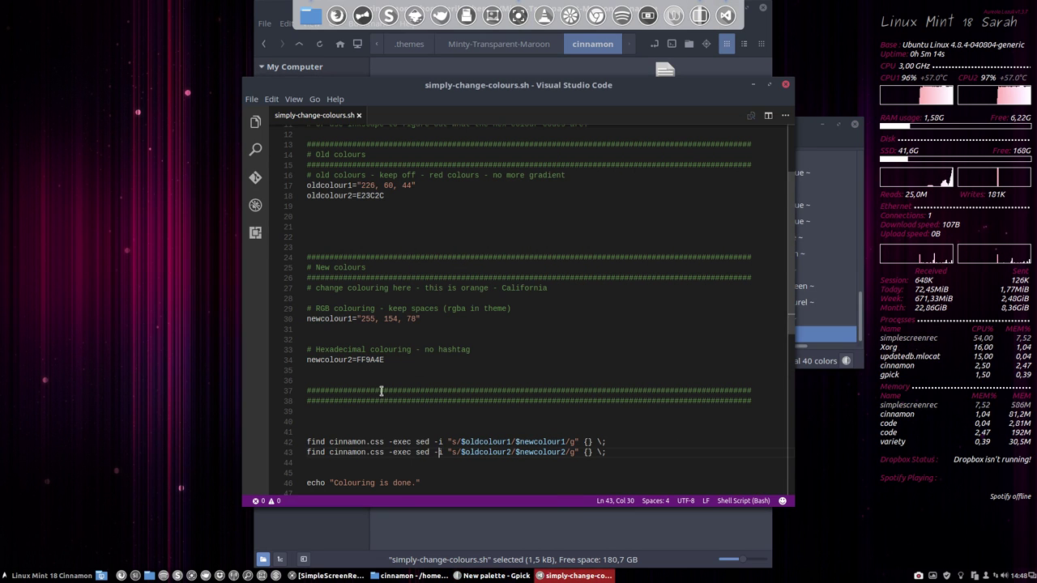
# - Set newcolour2 to A11E54 without the hash sign and save the script
pyautogui.hotkey('ctrl', 'v')
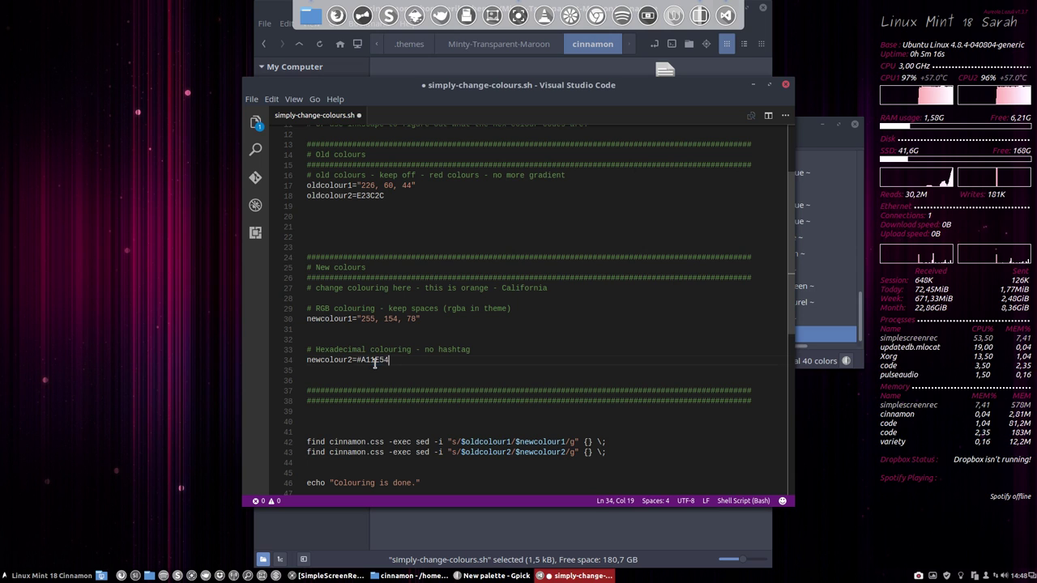
pyautogui.click(361, 360)
pyautogui.press('Delete')
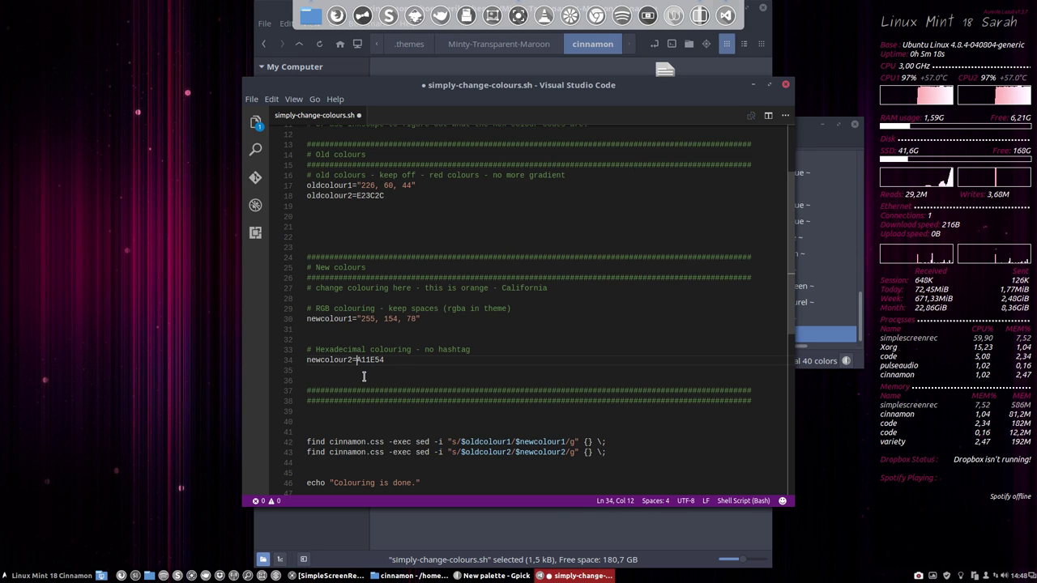
pyautogui.hotkey('ctrl', 's')
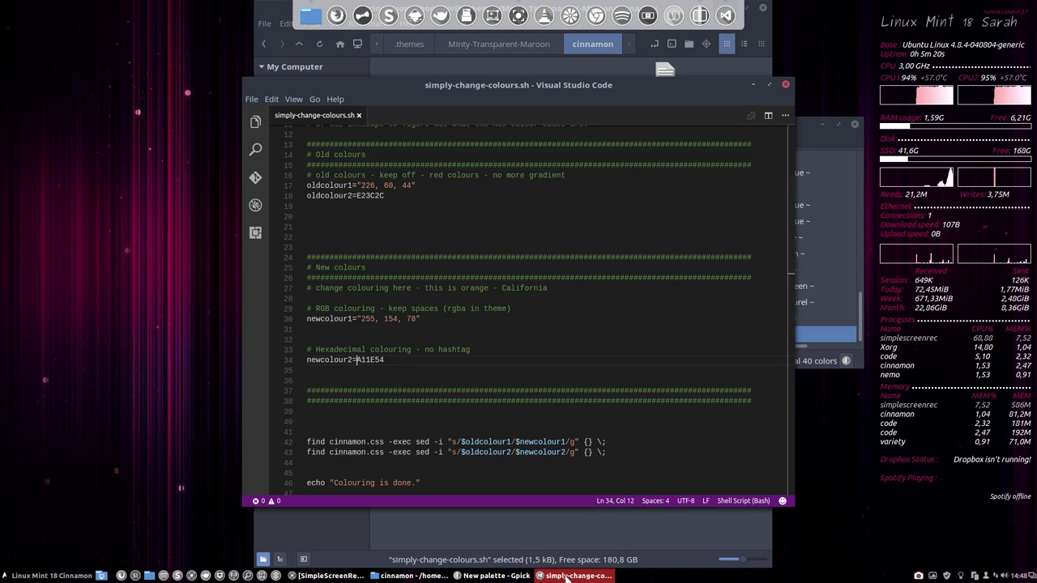
# - Switch to Gpick, copy the Maroon entry's colour as rgb(161, 30, 84) and return to the script in Visual Studio Code
pyautogui.hotkey('alt', 'Tab')
pyautogui.hotkey('alt', 'Tab')
pyautogui.hotkey('alt', 'Tab')
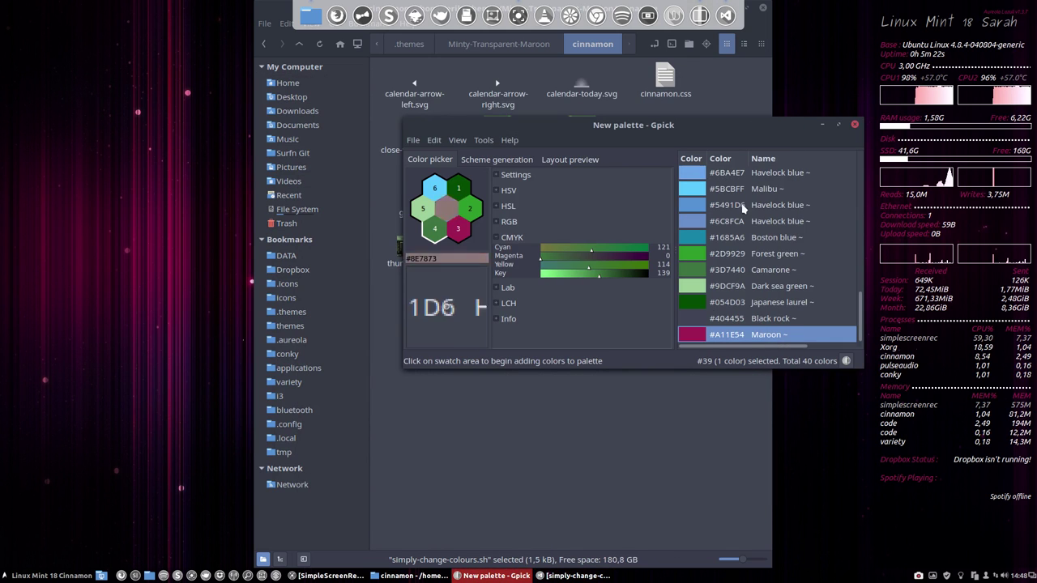
pyautogui.rightClick(753, 340)
pyautogui.moveTo(845, 342)
pyautogui.click(927, 361)
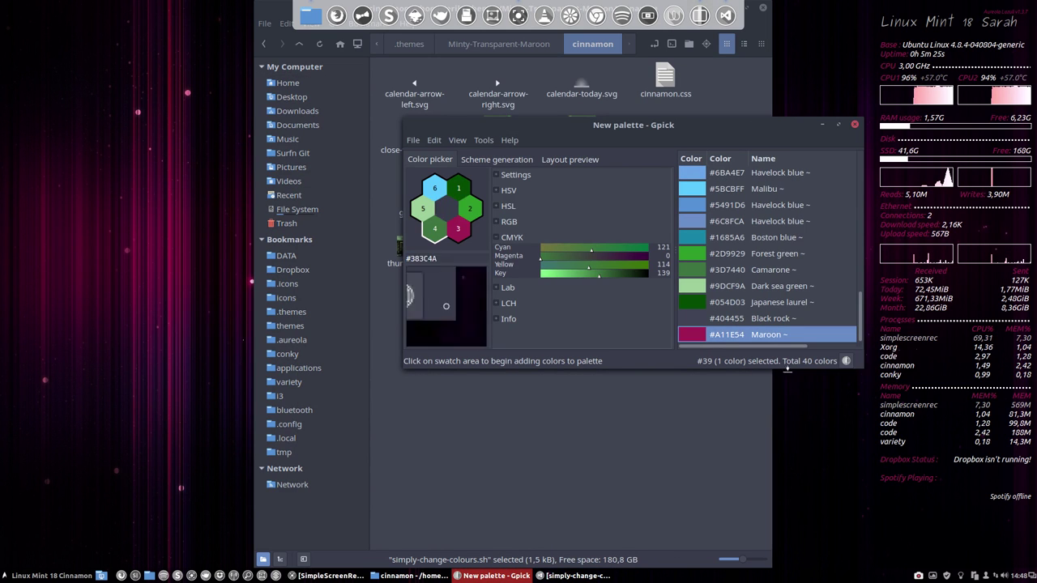
pyautogui.click(578, 575)
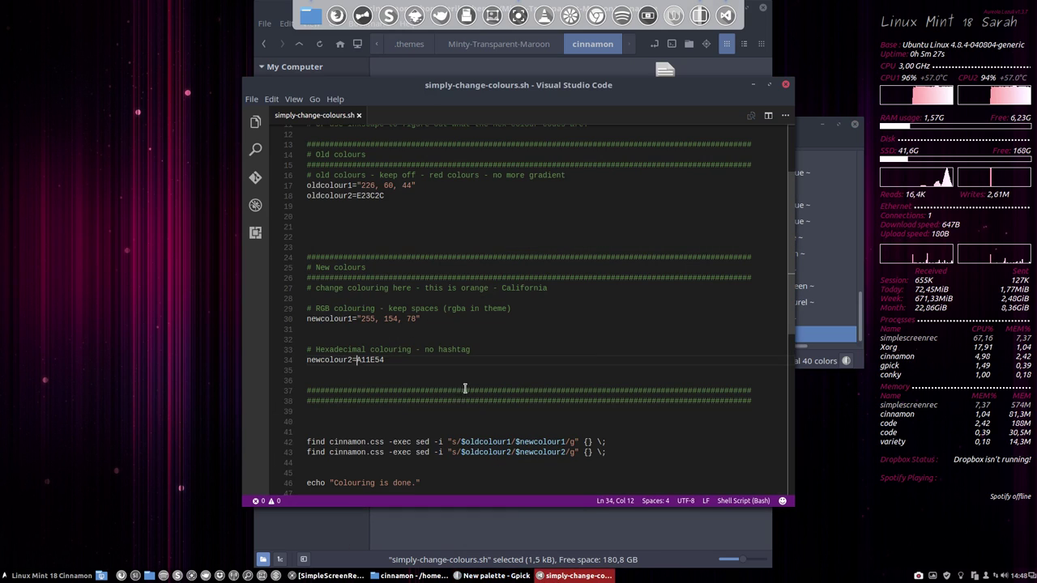
# - Paste the RGB colour on the empty line below newcolour1 and cut the numbers 161, 30, 84 out of its parentheses
pyautogui.click(432, 325)
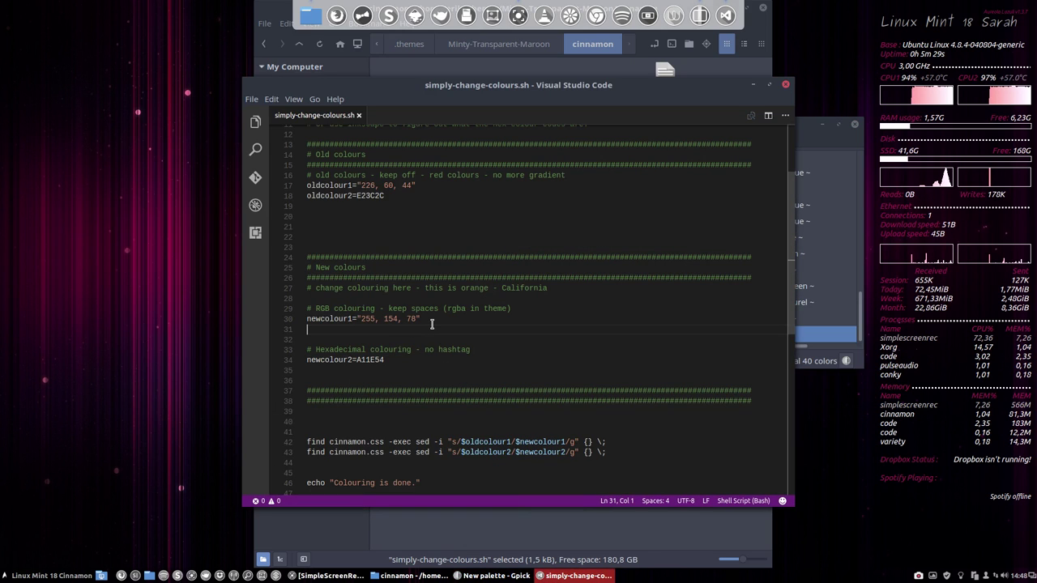
pyautogui.hotkey('ctrl', 'v')
pyautogui.moveTo(325, 328); pyautogui.dragTo(376, 329)
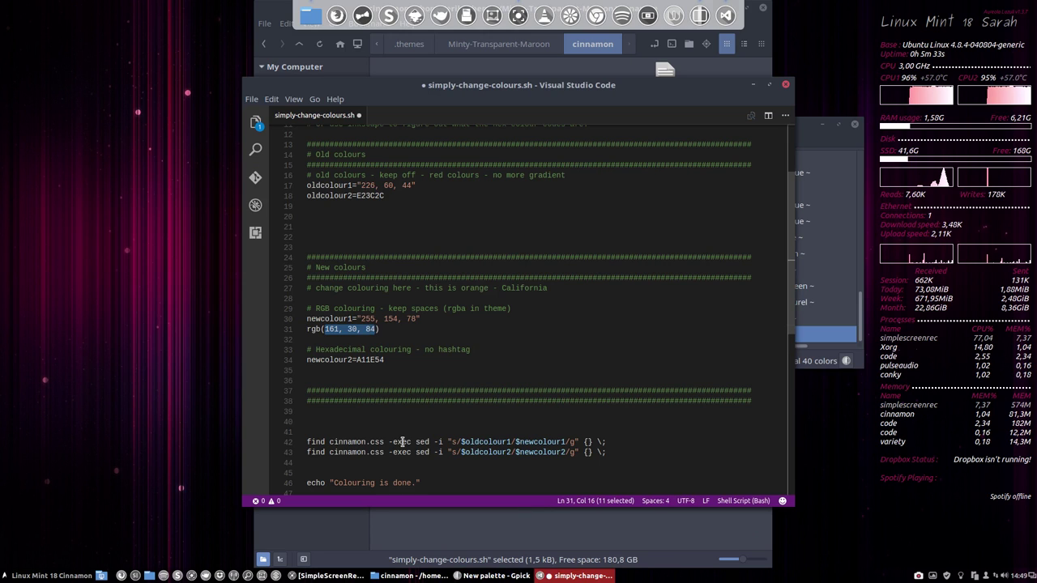
pyautogui.press('BackSpace')
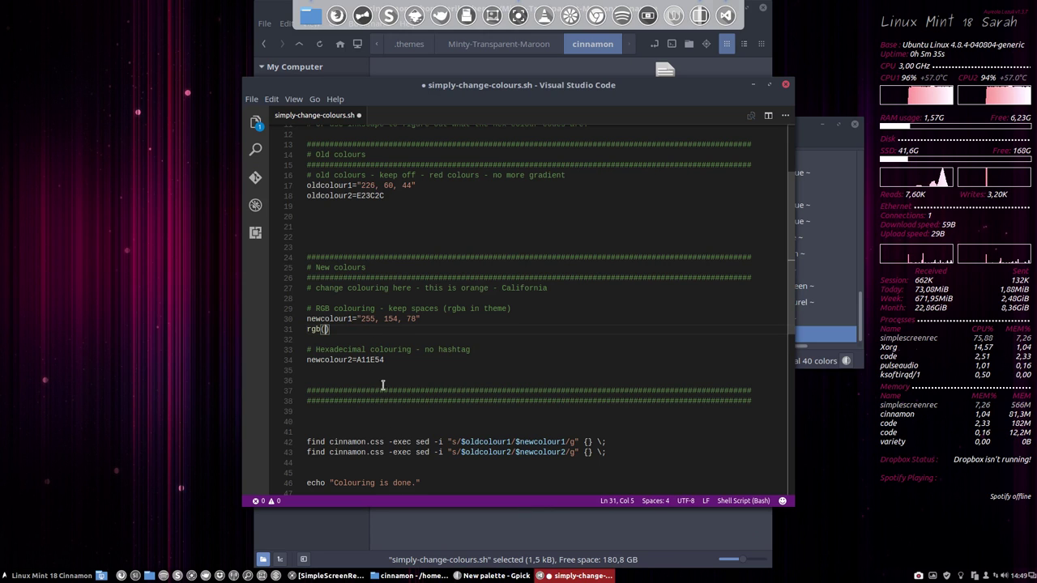
# - Replace the newcolour1 value with 161, 30, 84, delete the leftover rgb() and save the script
pyautogui.moveTo(361, 318)
pyautogui.mouseDown()
pyautogui.moveTo(398, 318)
pyautogui.moveTo(364, 316)
pyautogui.mouseUp()
pyautogui.click(420, 318)
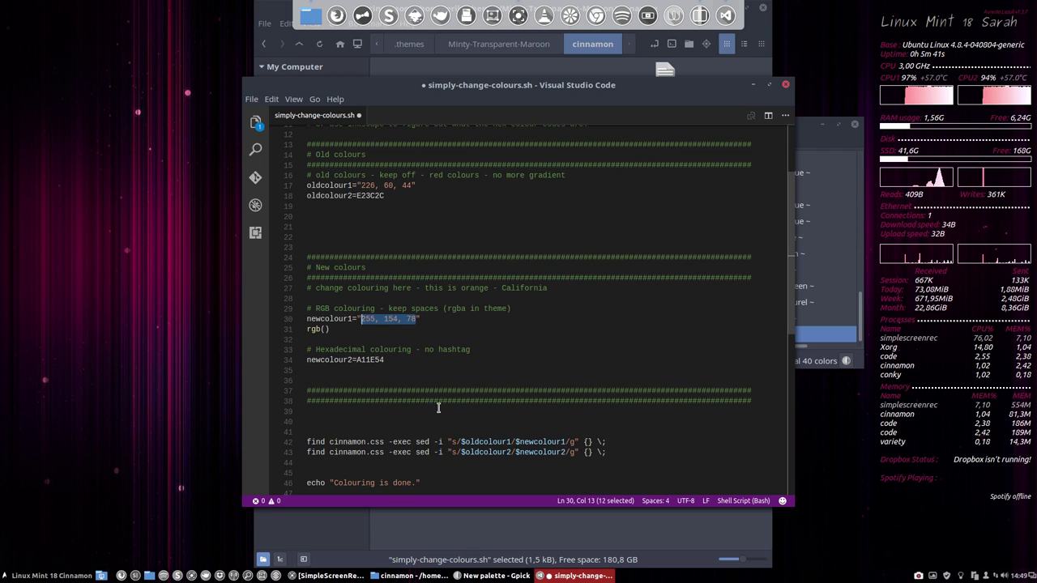
pyautogui.hotkey('ctrl', 'v')
pyautogui.moveTo(351, 330); pyautogui.dragTo(303, 329)
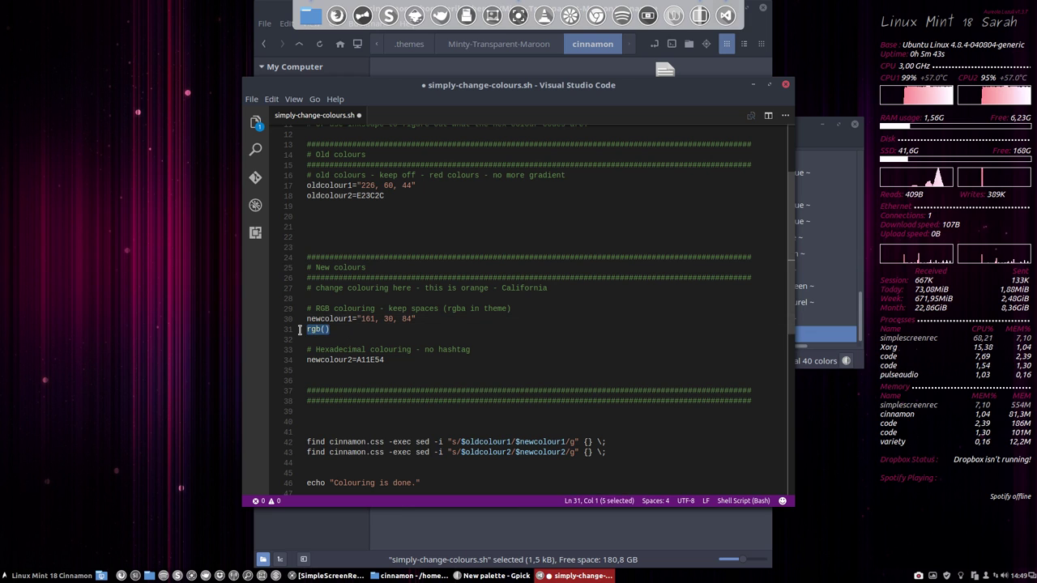
pyautogui.press('BackSpace')
pyautogui.hotkey('ctrl', 's')
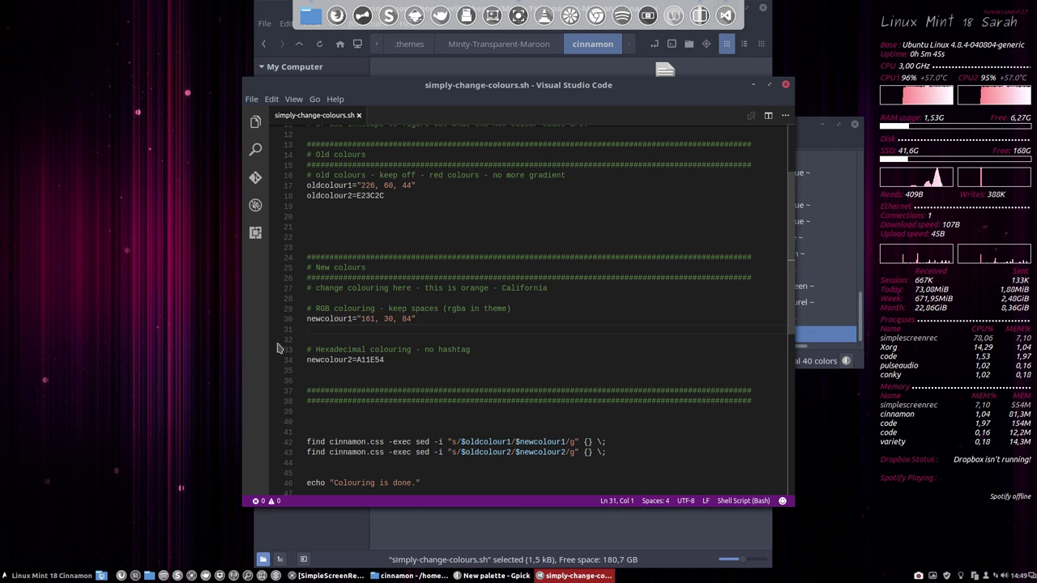
# - Close Visual Studio Code and minimize Gpick to get back to the theme's cinnamon folder
pyautogui.click(785, 85)
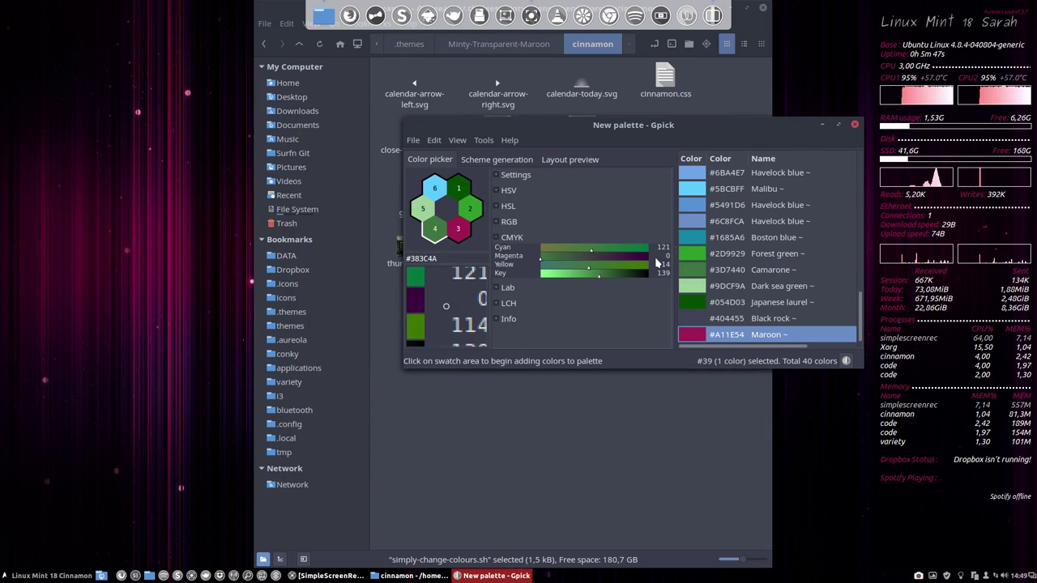
pyautogui.click(823, 125)
pyautogui.click(646, 397)
# - Run the simply-change-colours.sh script and close the file manager window
pyautogui.click(665, 206)
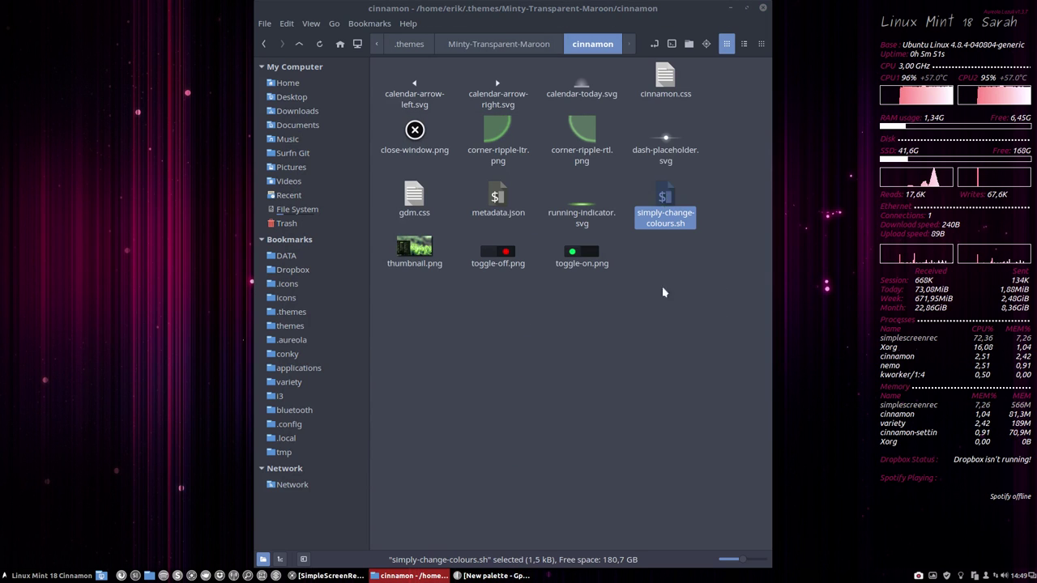
pyautogui.press('Return')
pyautogui.click(653, 402)
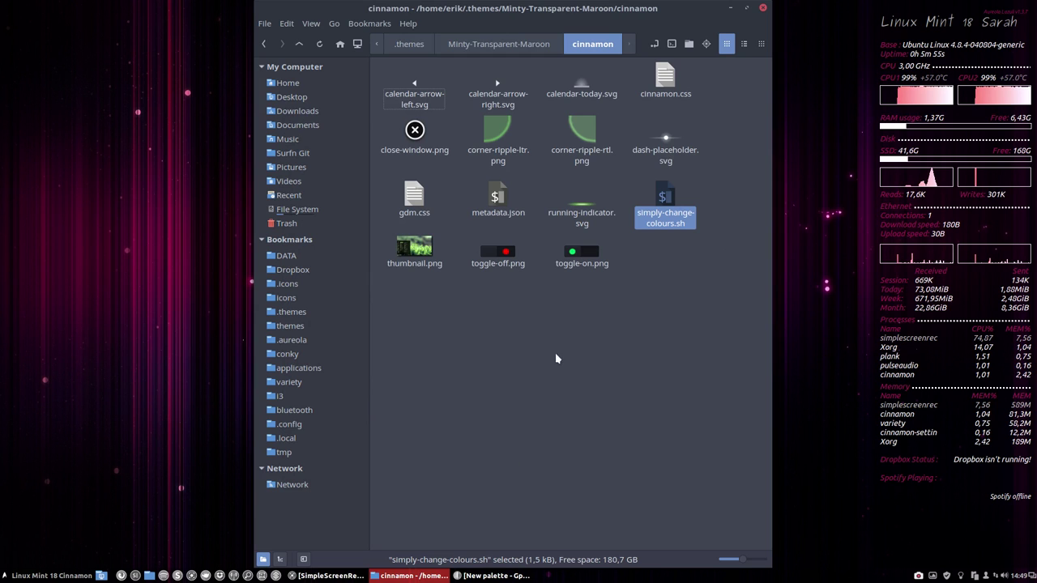
pyautogui.click(762, 6)
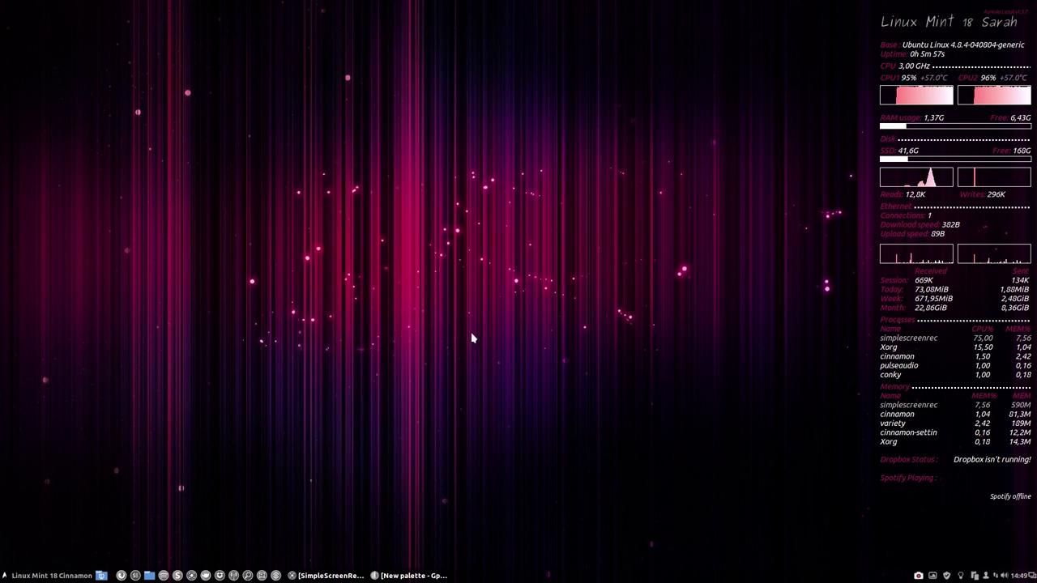
# - Open the Themes settings, set the desktop theme to Minty-Transparent-Maroon and check its highlight colour in the application menu
pyautogui.press('super')
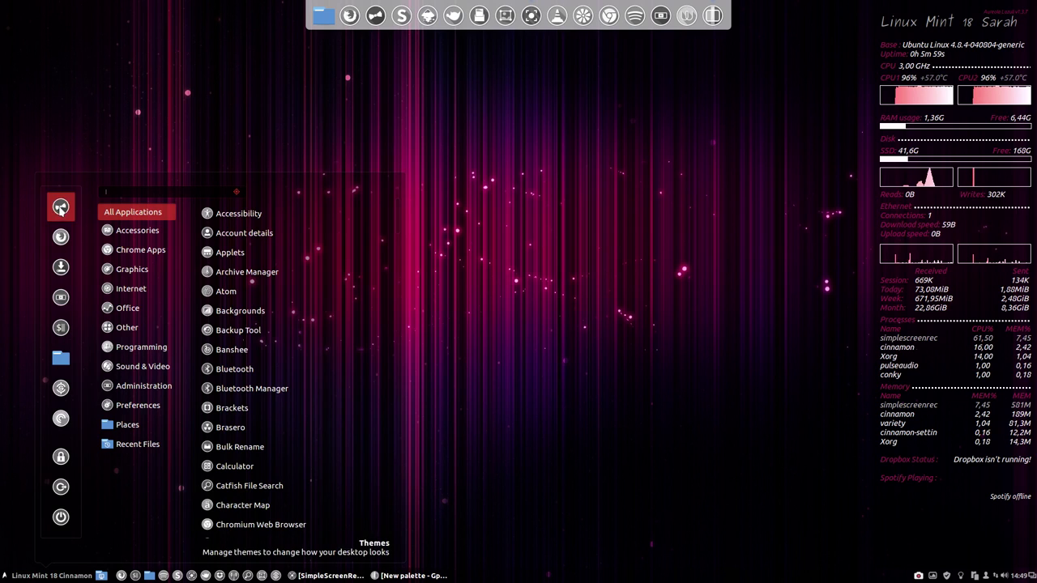
pyautogui.click(425, 283)
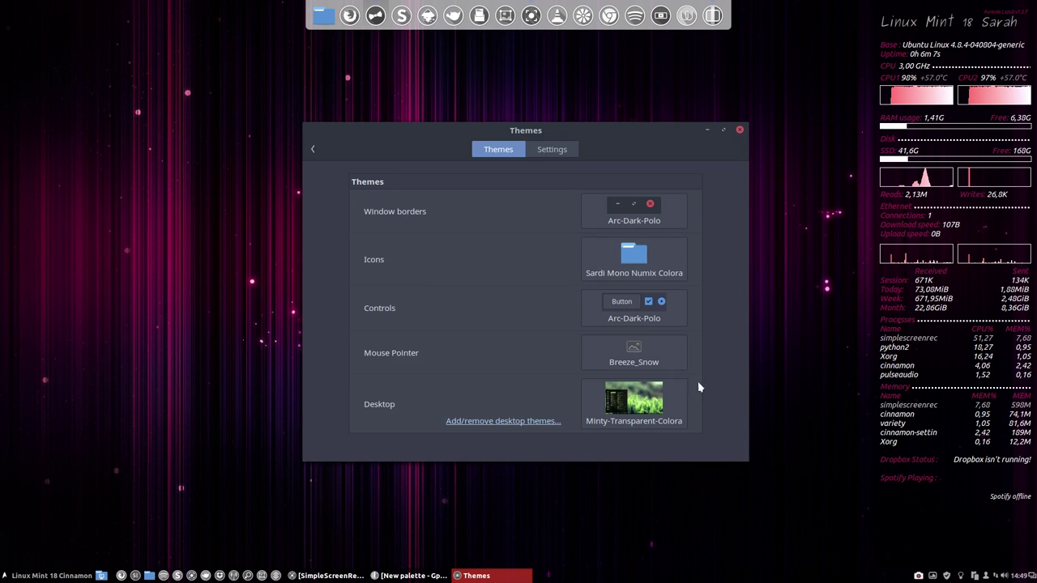
pyautogui.click(633, 401)
pyautogui.scroll(-10, 764, 463)
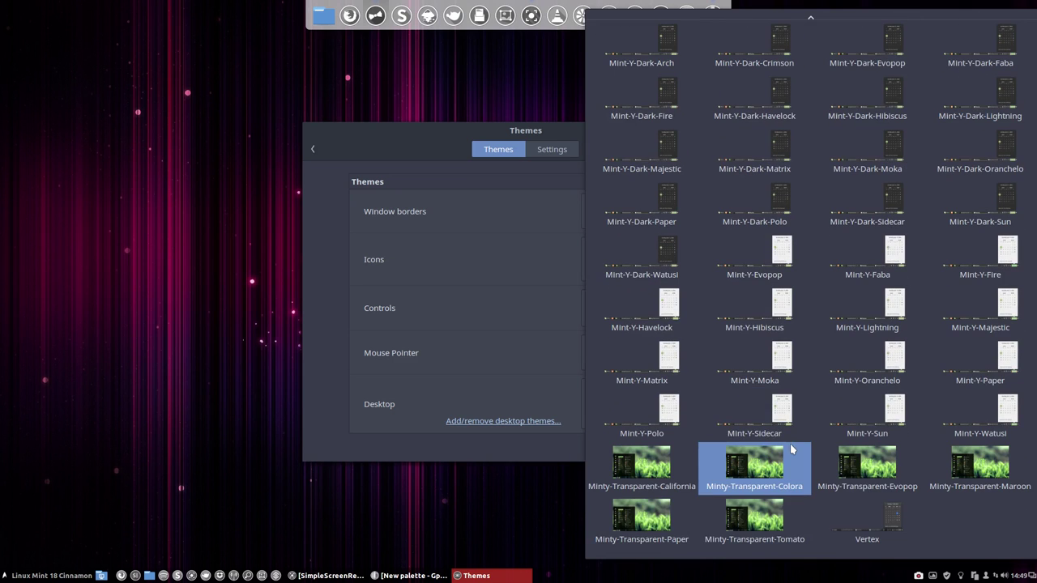
pyautogui.click(987, 469)
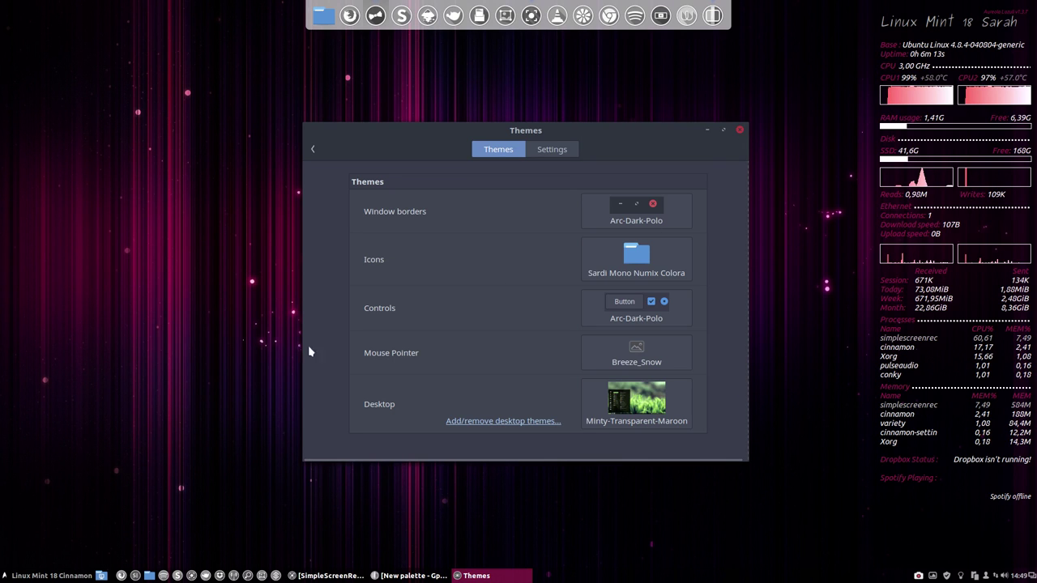
pyautogui.click(57, 575)
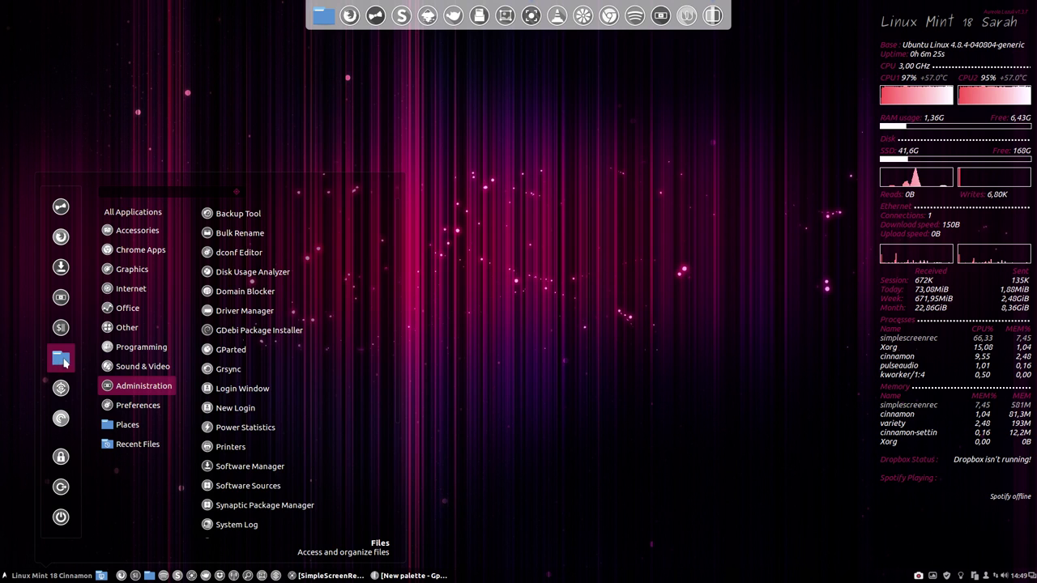
pyautogui.click(49, 575)
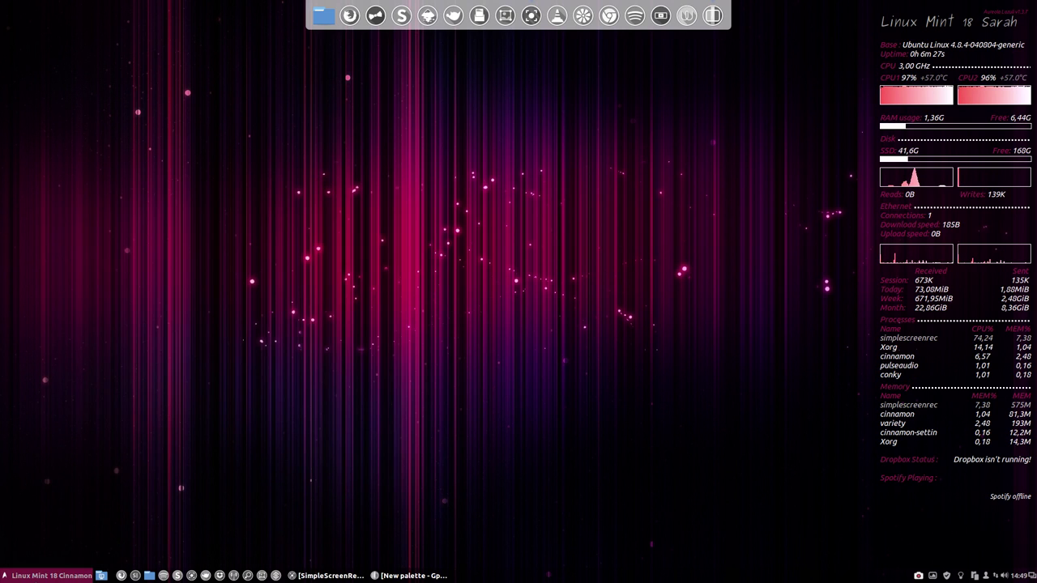
# - Reopen the Themes settings and set the icon theme to Sardi Mono Numix
pyautogui.click(48, 575)
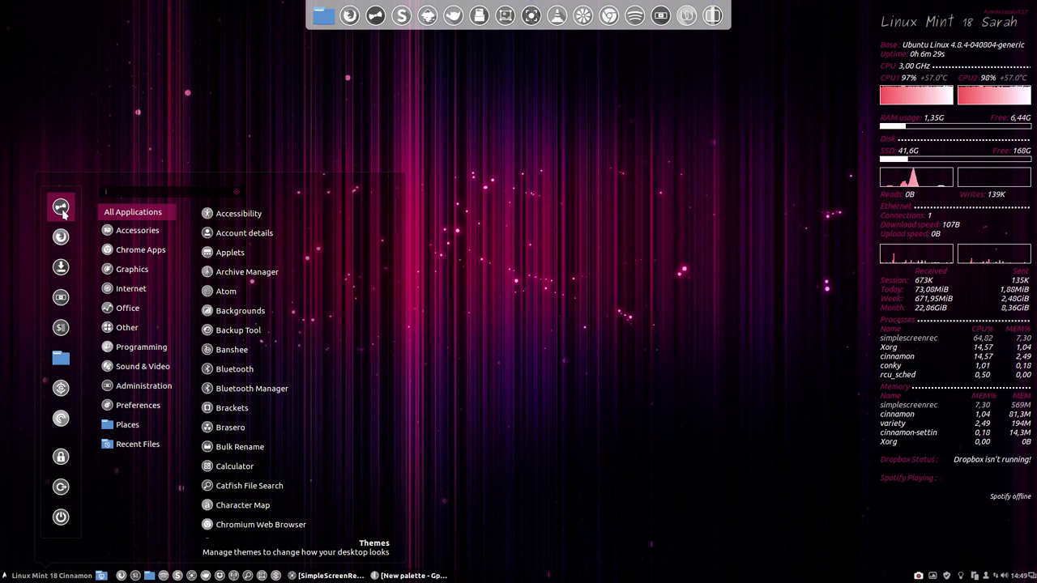
pyautogui.click(488, 282)
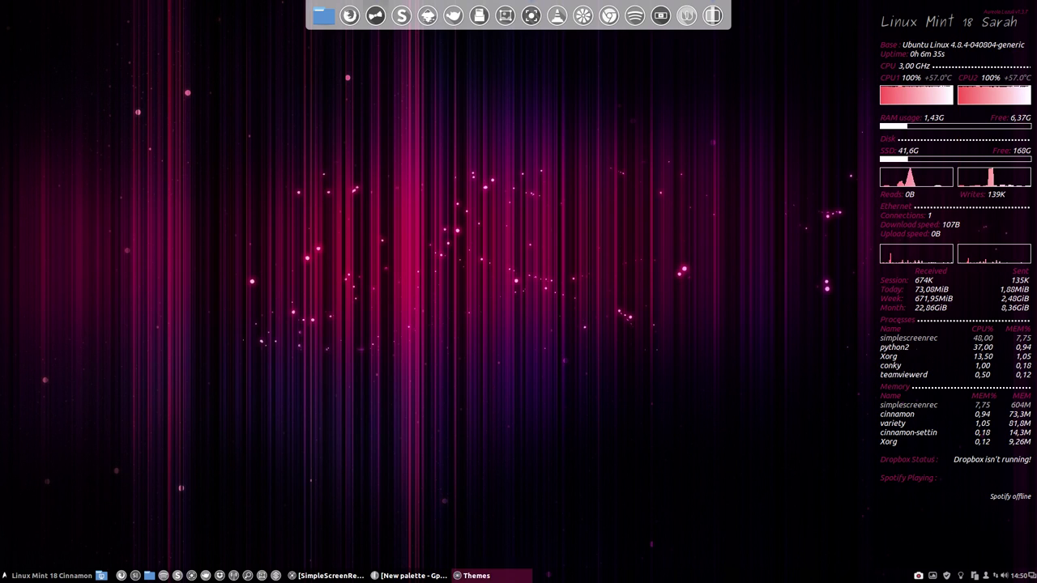
pyautogui.click(679, 260)
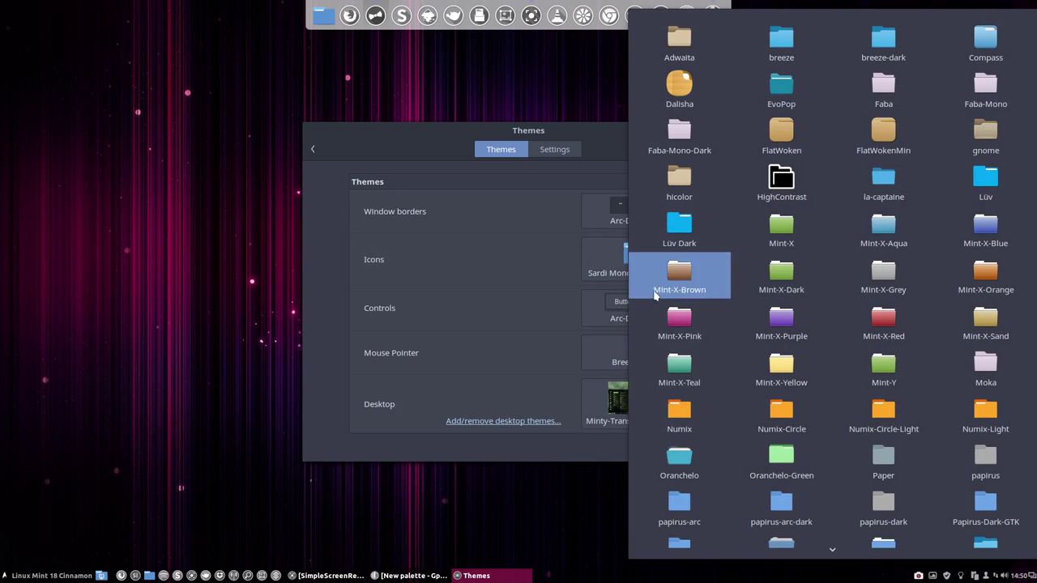
pyautogui.scroll(-5, 795, 449)
pyautogui.scroll(-2, 796, 452)
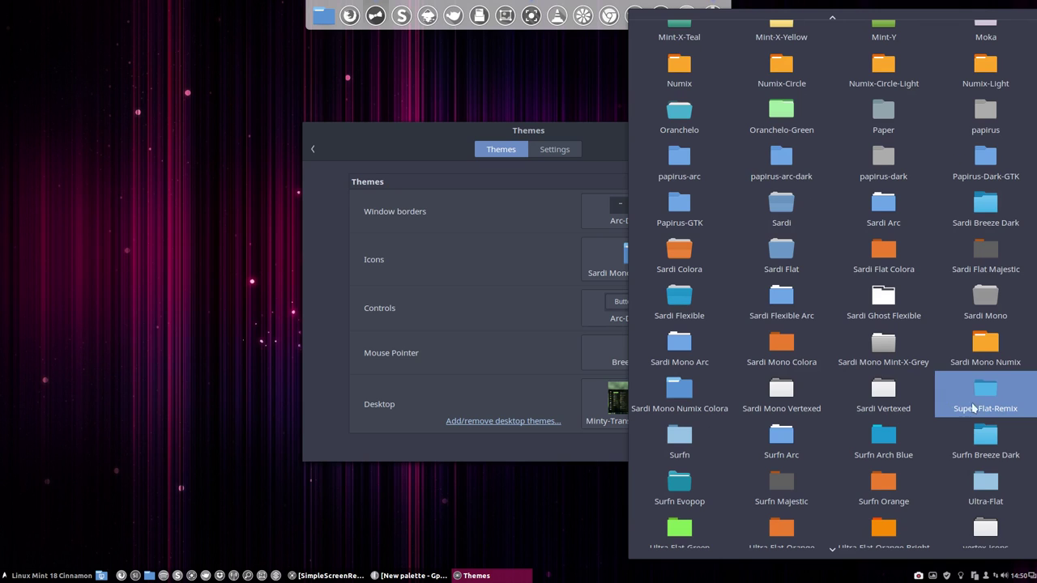
pyautogui.scroll(-1, 988, 468)
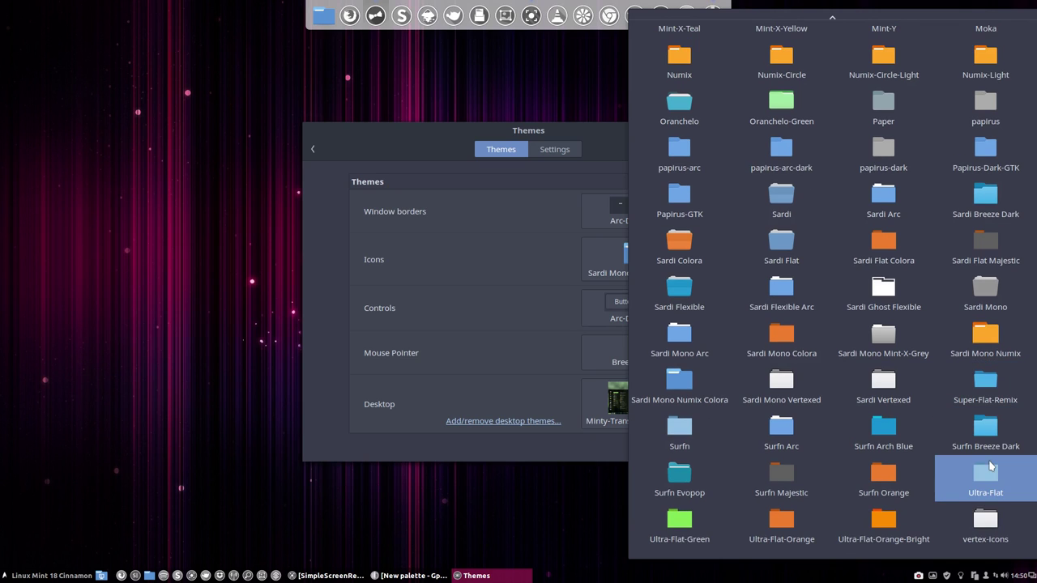
pyautogui.click(989, 339)
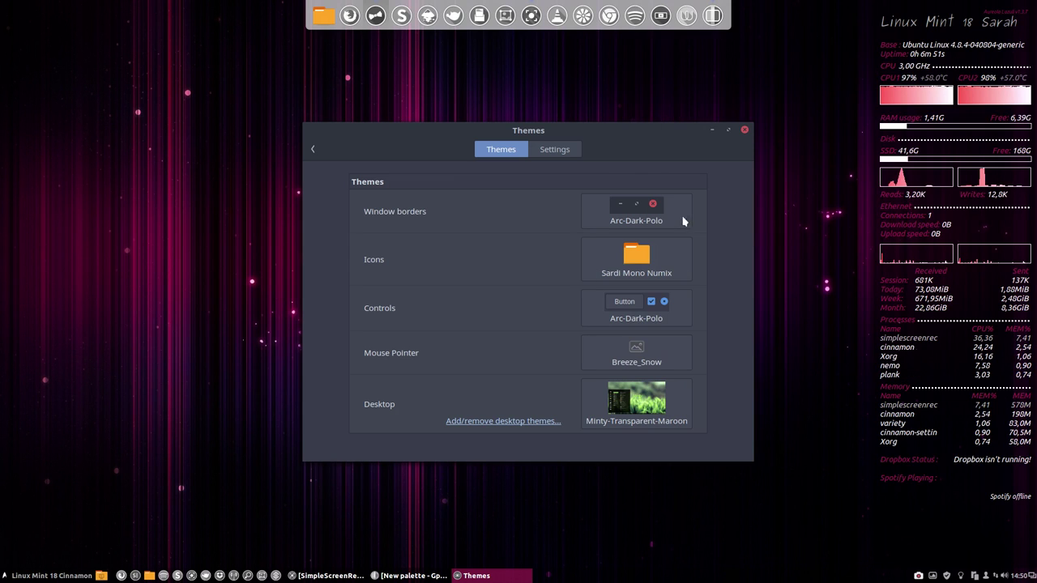
# - Set both the window borders and the controls to Arc-Dark-Numix and close the Themes window
pyautogui.click(631, 215)
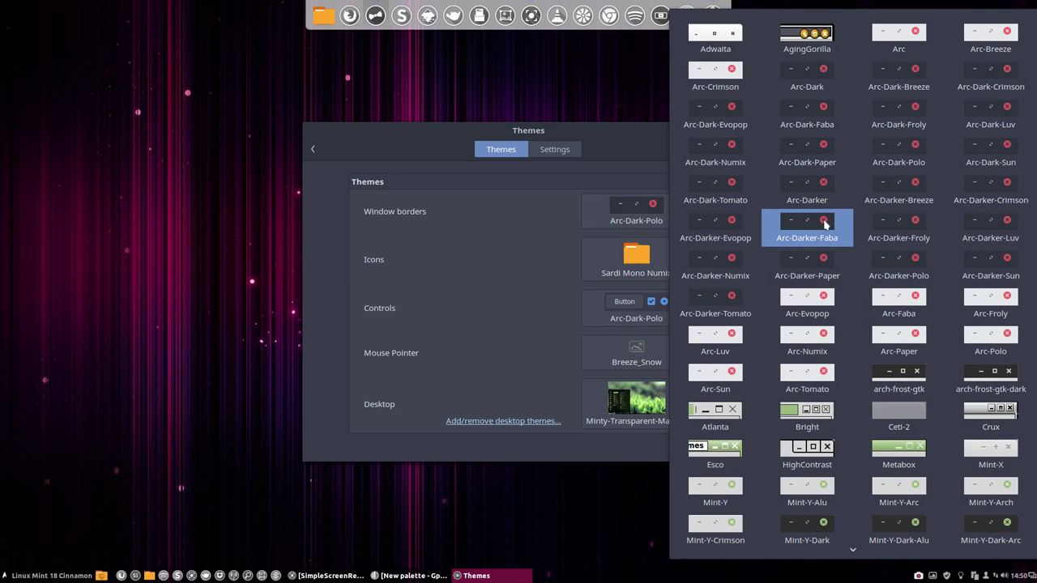
pyautogui.click(705, 153)
pyautogui.click(636, 326)
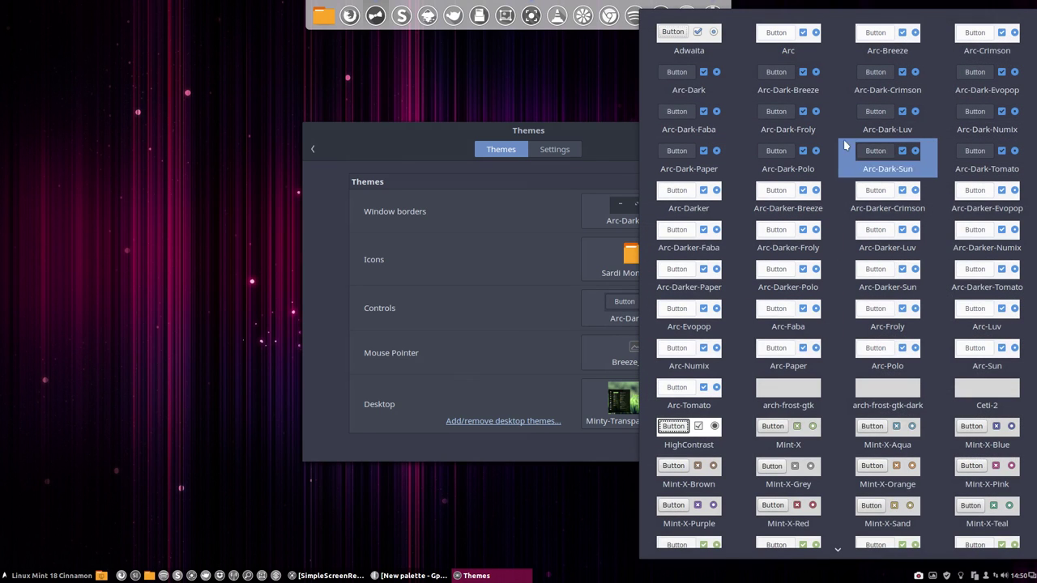
pyautogui.click(964, 114)
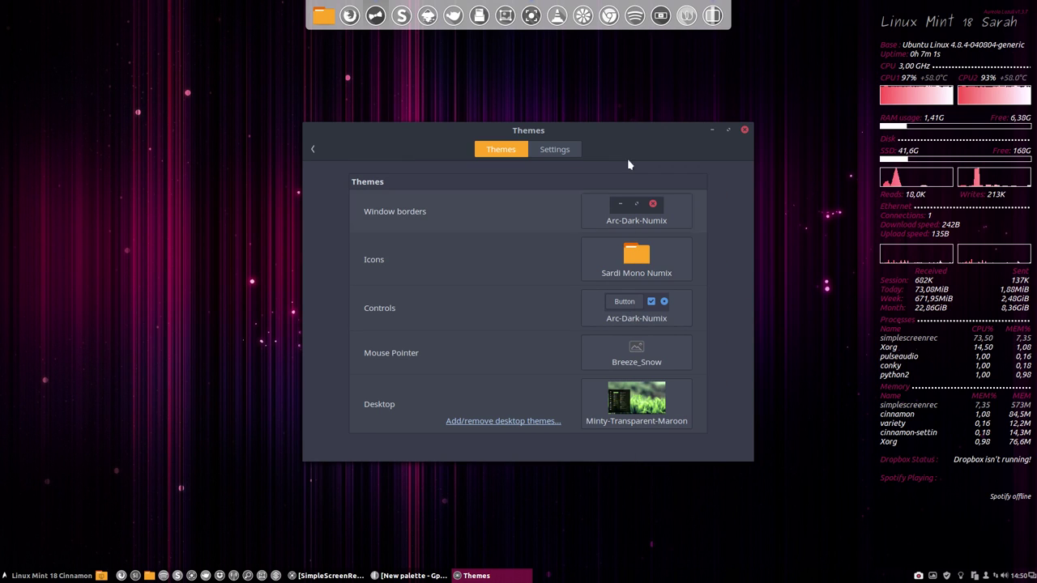
pyautogui.moveTo(658, 140); pyautogui.dragTo(619, 113)
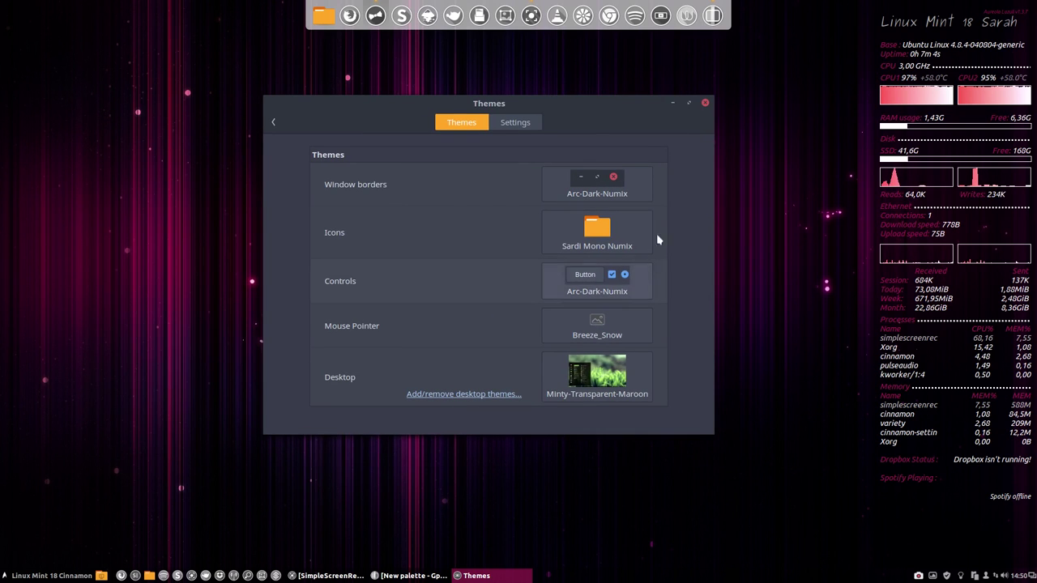
pyautogui.click(705, 105)
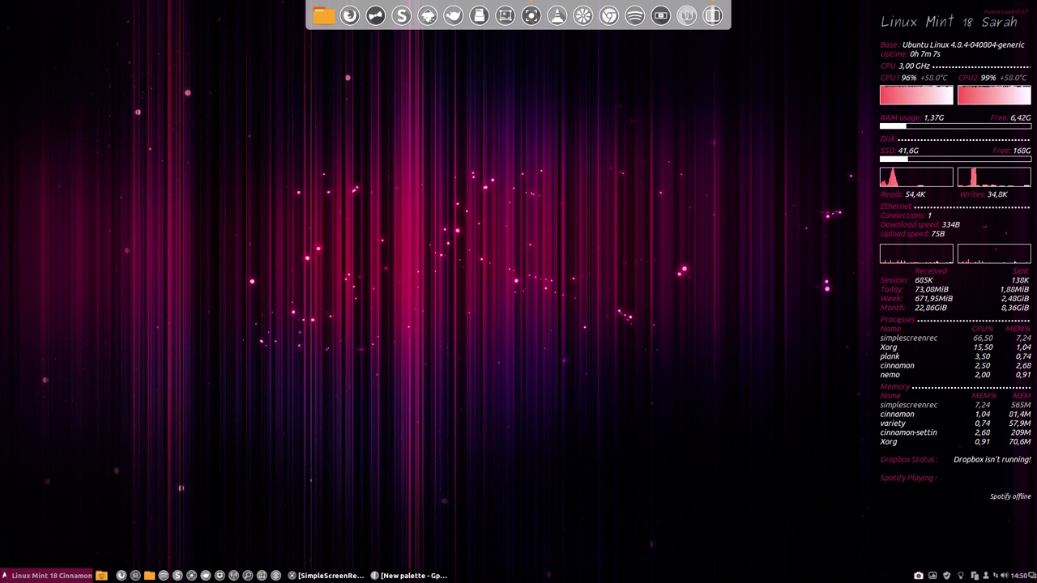
# - Examine the application menu's categories and application list with the new theme and icons, and close the menu
pyautogui.click(48, 575)
pyautogui.moveTo(118, 298)
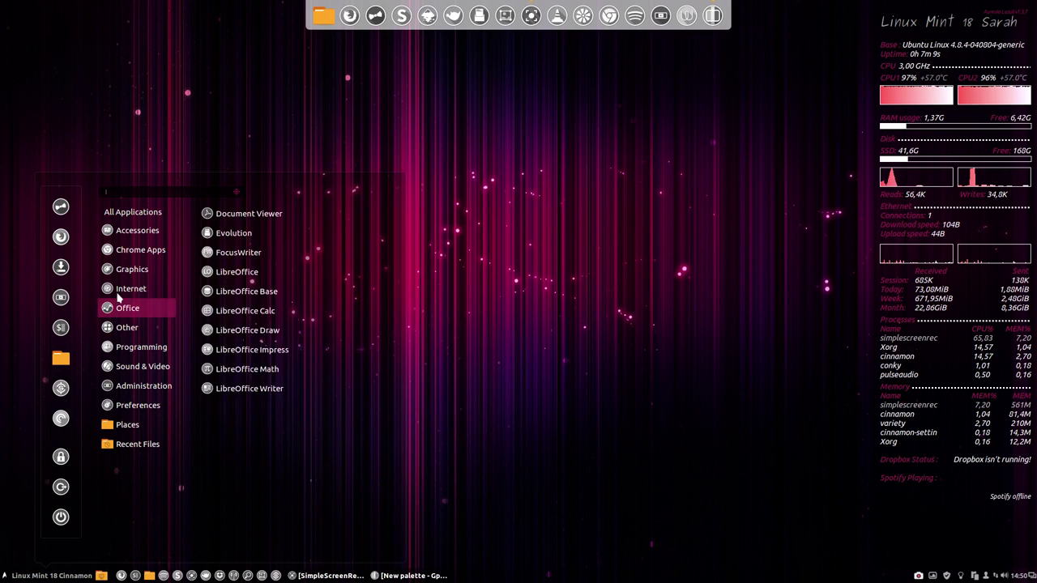
pyautogui.moveTo(131, 213)
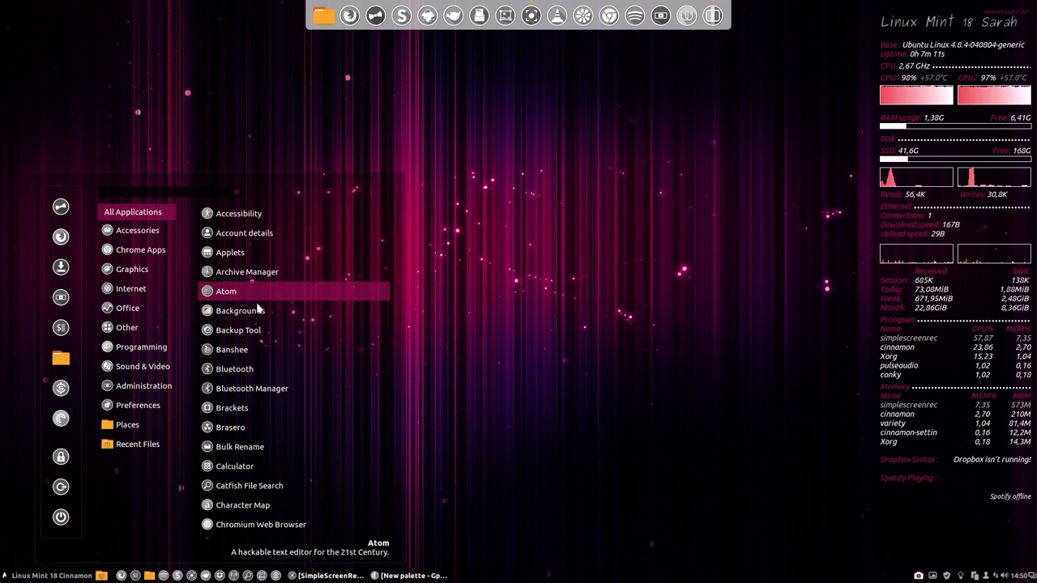
pyautogui.scroll(-5, 251, 341)
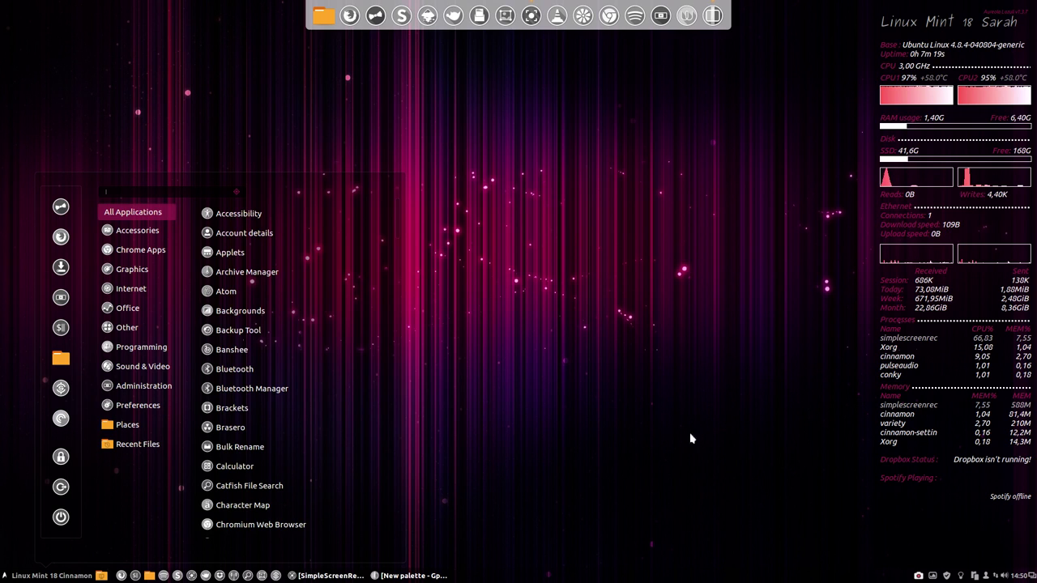
pyautogui.click(649, 434)
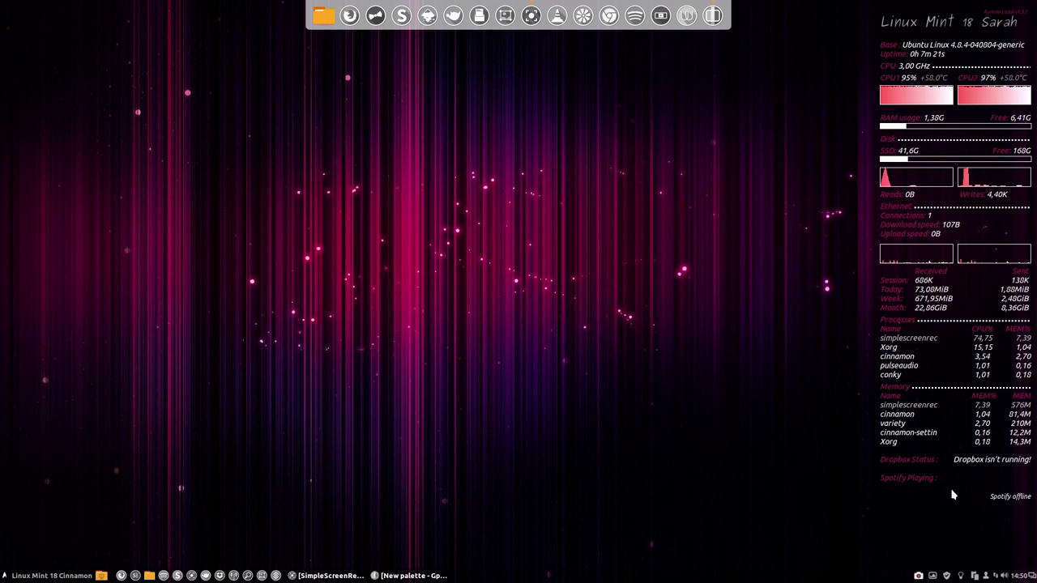